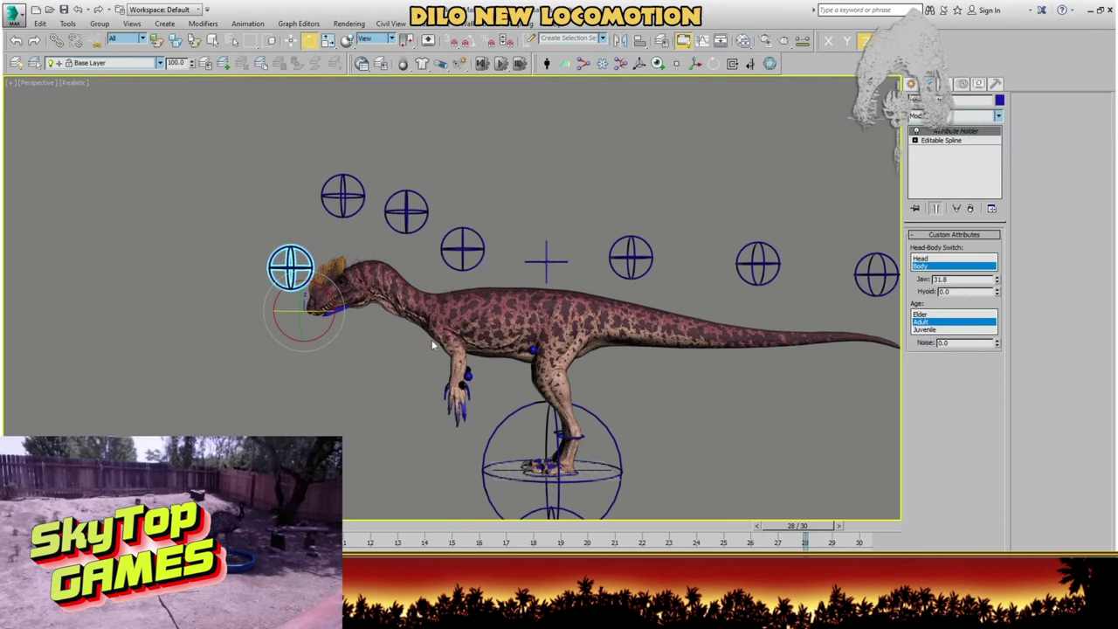
- At frame 12, reset the rotation of the hind foot and ankle controllers so they lie flat
left_click(329, 360)
middle_click_drag(424, 410, 293, 370)
scroll(371, 424, "up", 5)
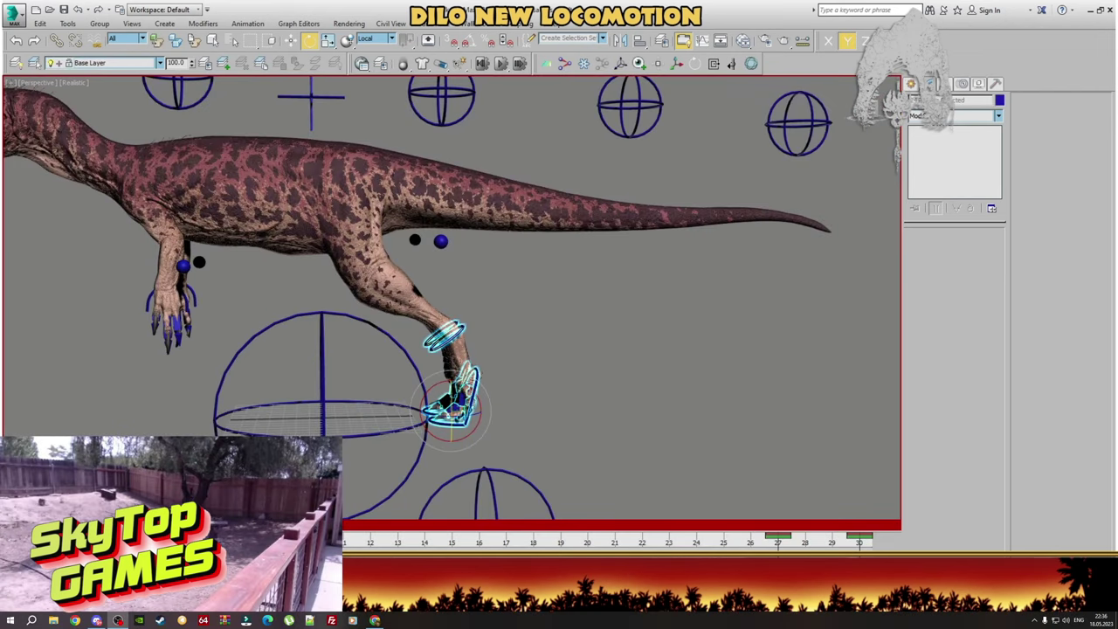
key("period")
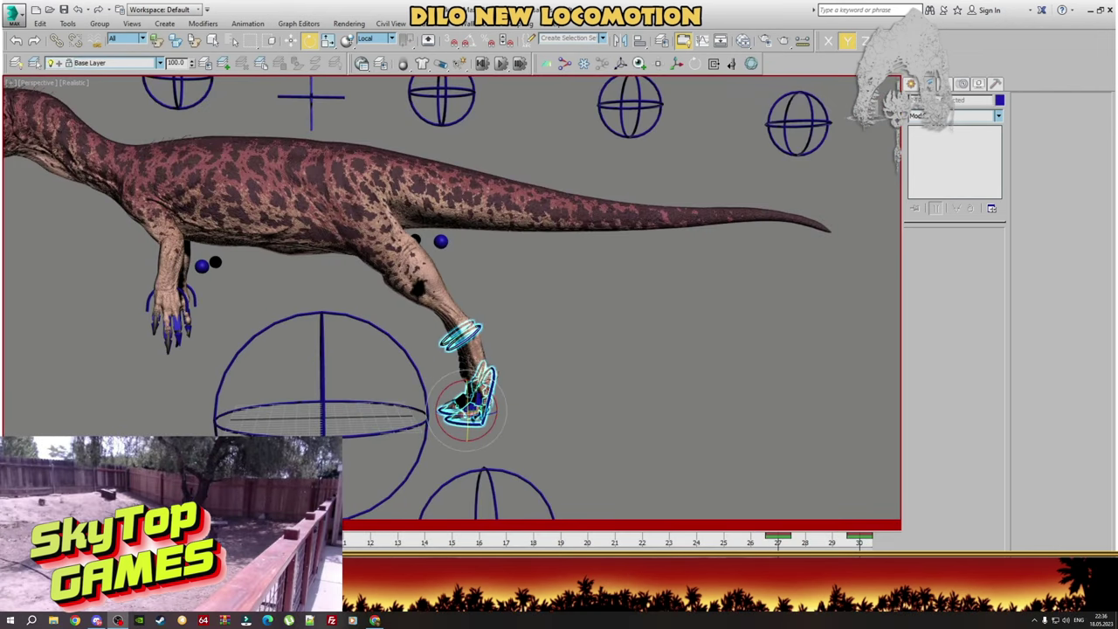
left_click(372, 542)
key("e")
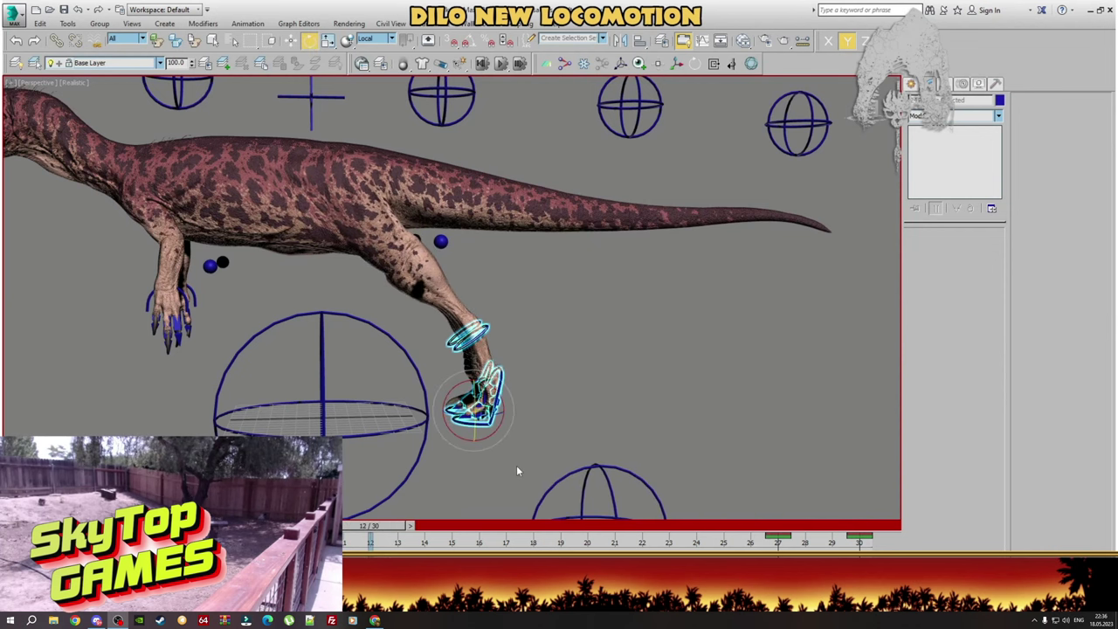
left_click(517, 373)
scroll(517, 373, "up", 5)
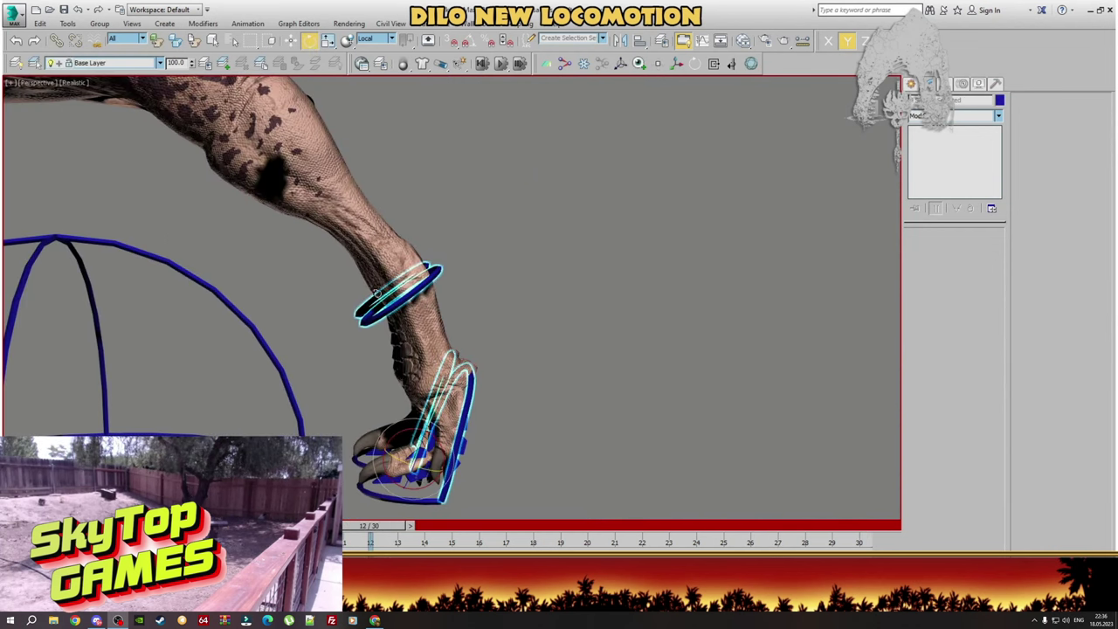
left_click(692, 64)
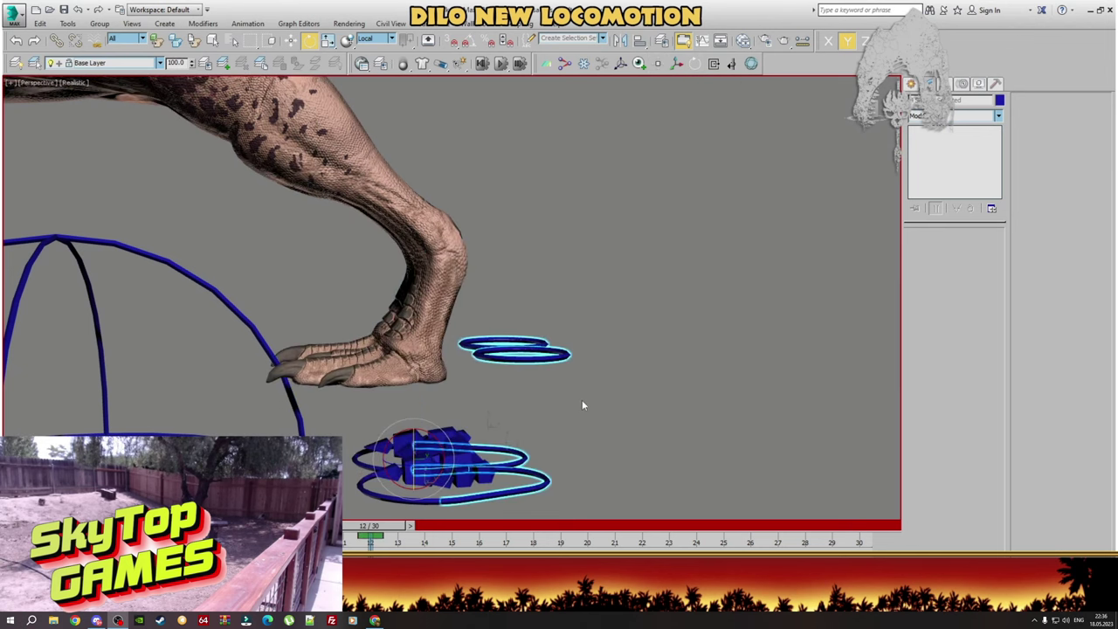
left_click(561, 426)
left_click_drag(561, 426, 516, 492)
middle_click_drag(516, 492, 451, 386, "alt")
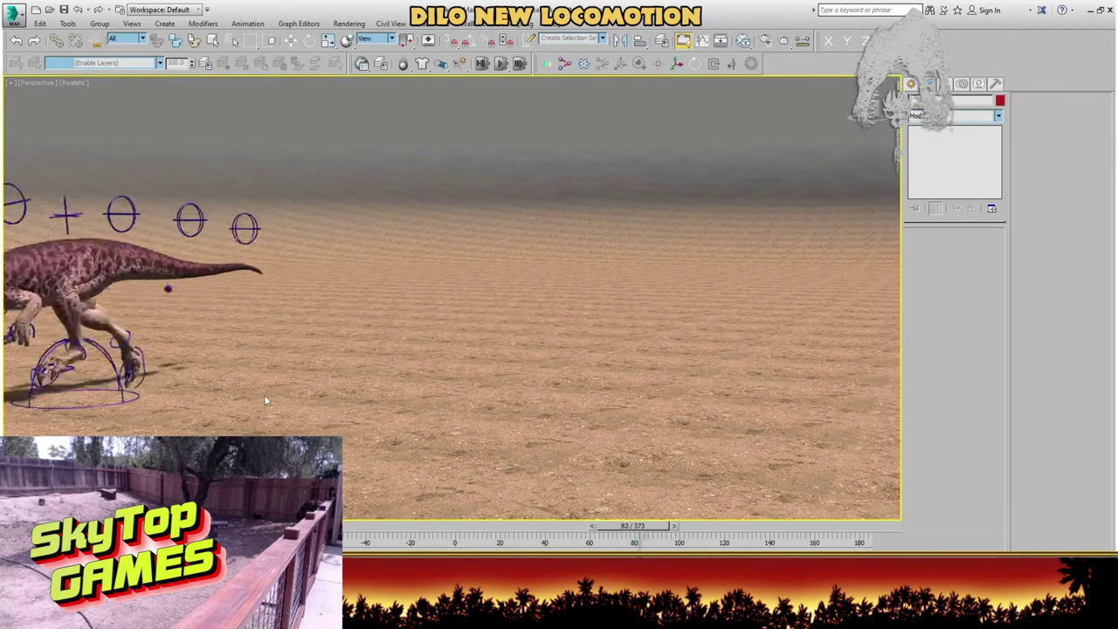
- Scrub the run animation on the terrain to frame 48 and examine the planted foot up close
left_click_drag(530, 543, 561, 520)
key("w")
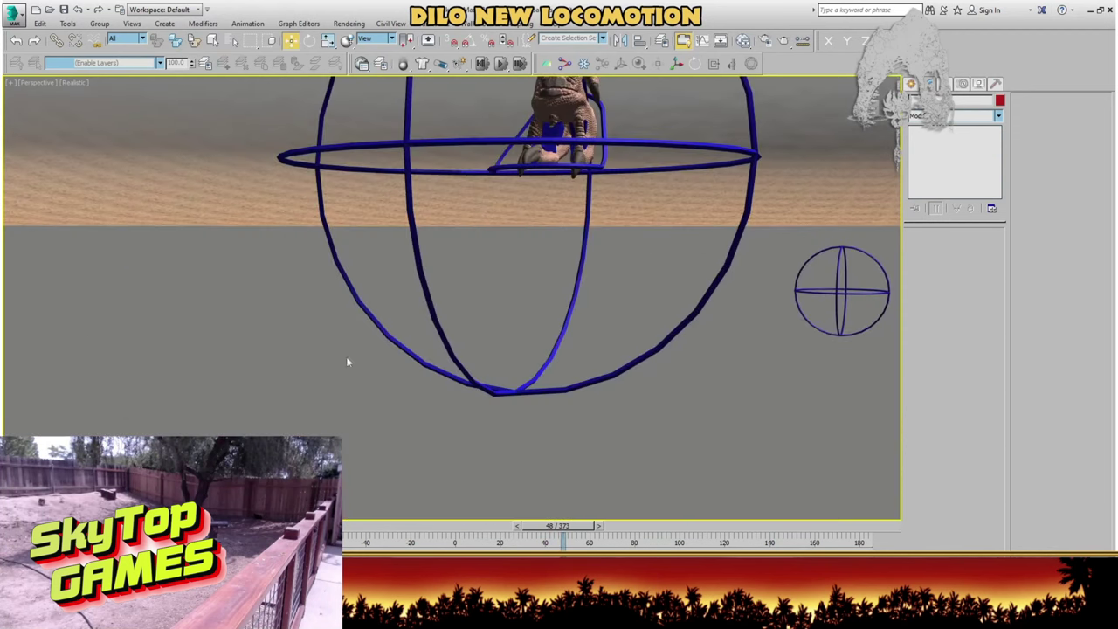
middle_click_drag(447, 283, 408, 403)
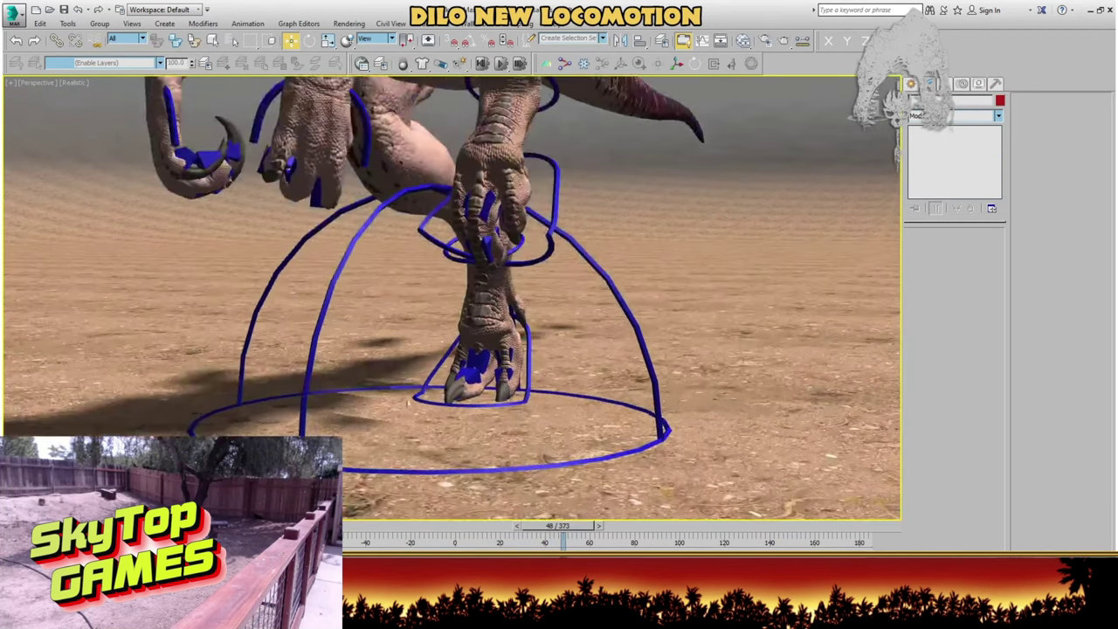
left_click(434, 405, "ctrl")
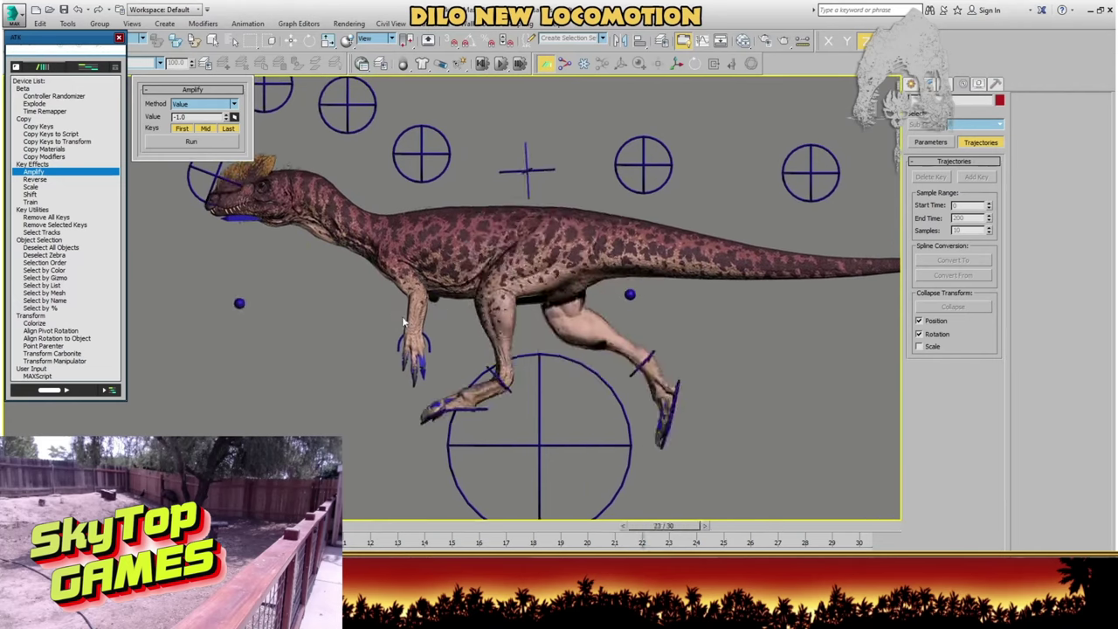
- View the dinosaur from the front and bring up the pelvis controller's animation curves above the model
key("f")
middle_click_drag(438, 295, 490, 410)
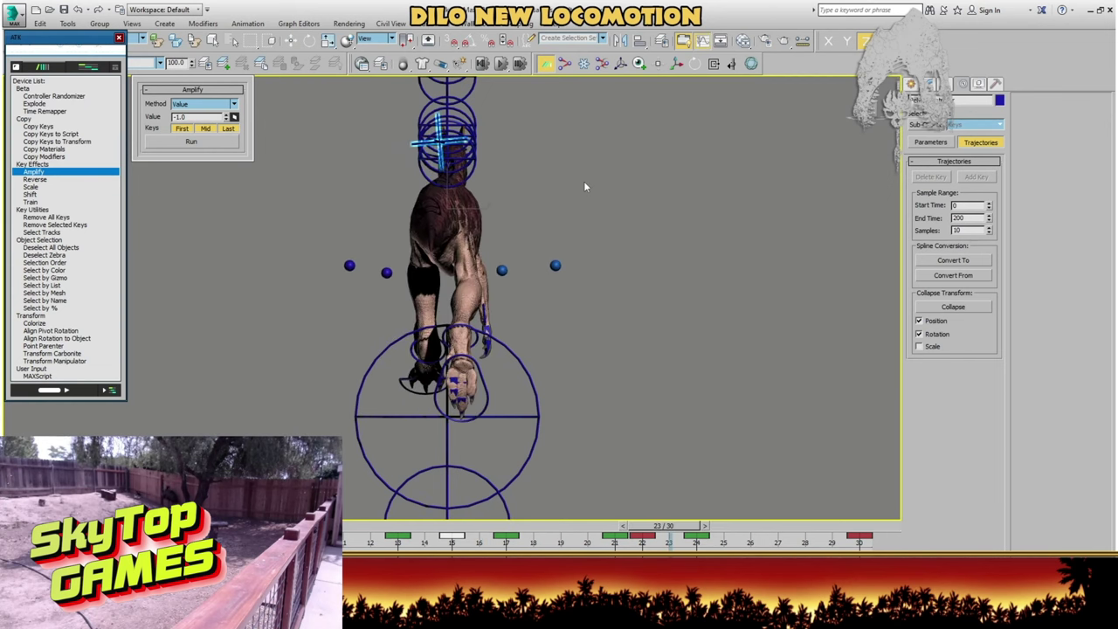
key("c")
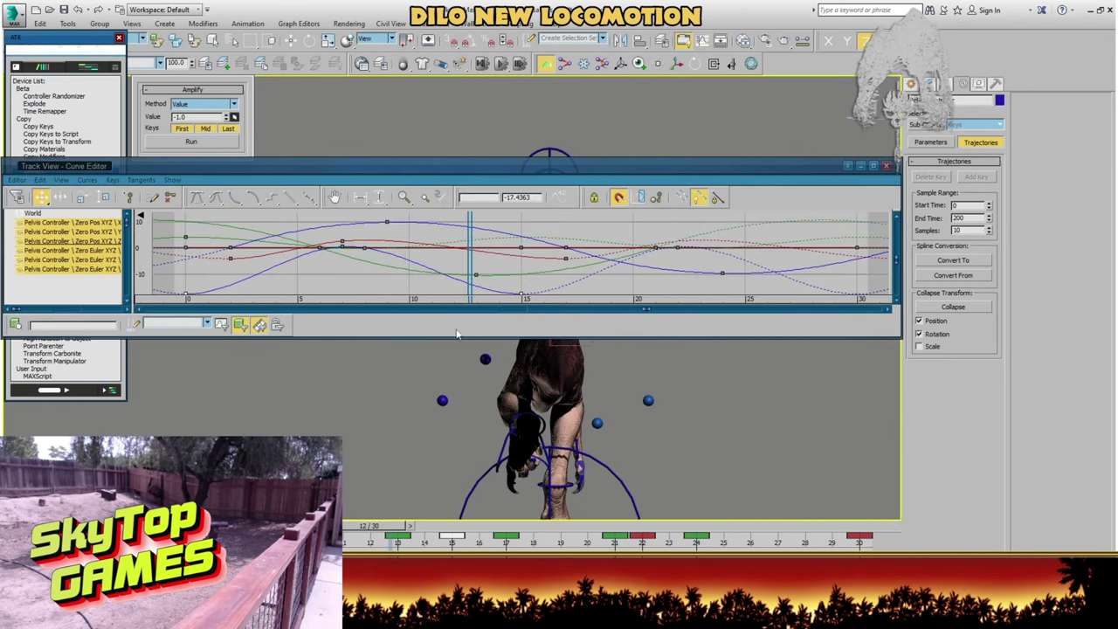
left_click_drag(422, 174, 425, 89)
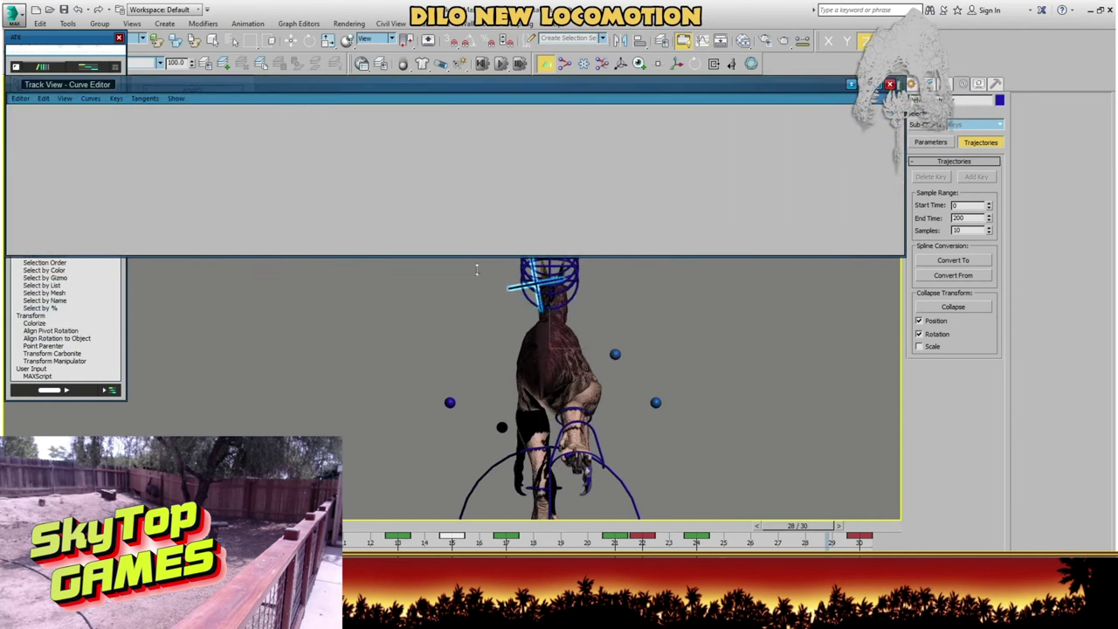
middle_click_drag(488, 329, 613, 350)
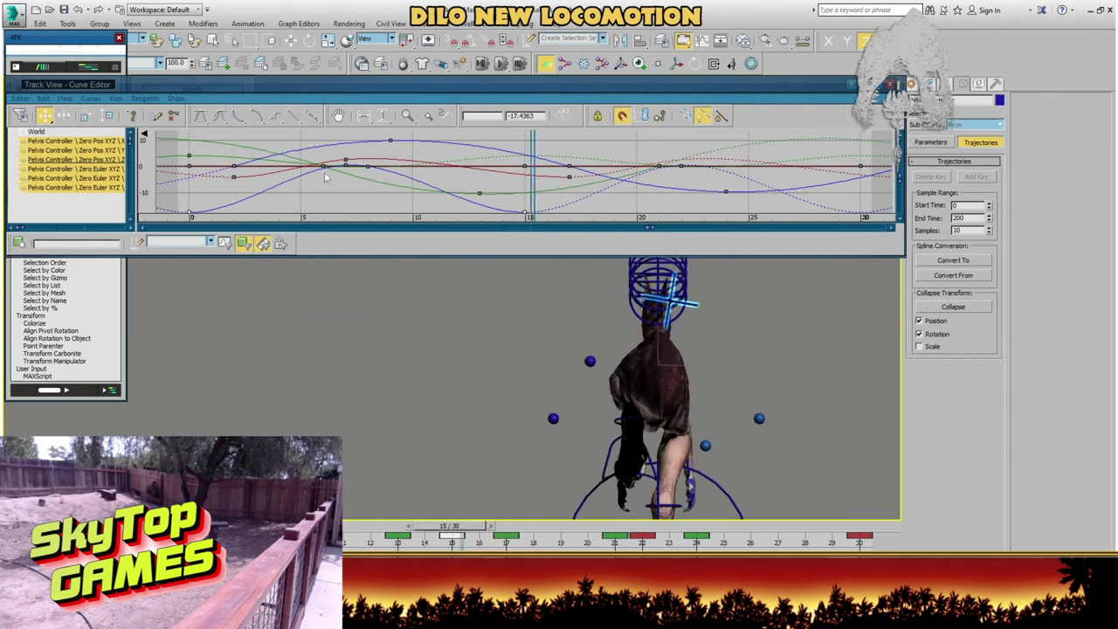
- Isolate the pelvis controller's X position curve and raise its key near frame 22
left_click(102, 146)
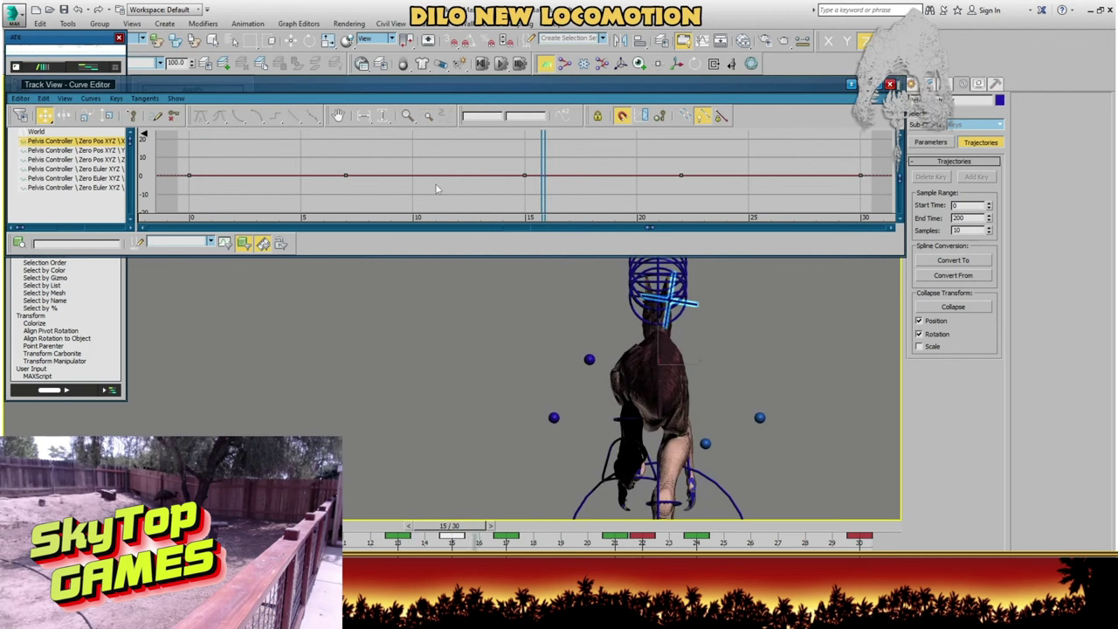
middle_click_drag(521, 180, 515, 168)
mouse_move(609, 178)
middle_mouse_down()
mouse_move(577, 180)
mouse_move(619, 179)
mouse_move(610, 191)
mouse_move(602, 161)
middle_mouse_up()
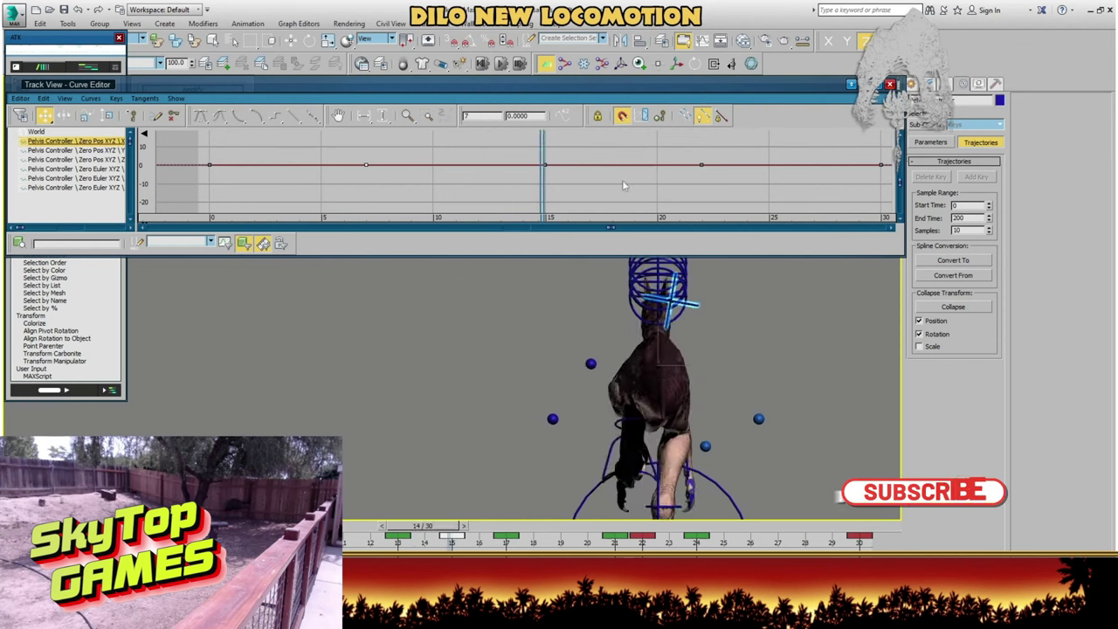
left_click_drag(703, 166, 699, 143)
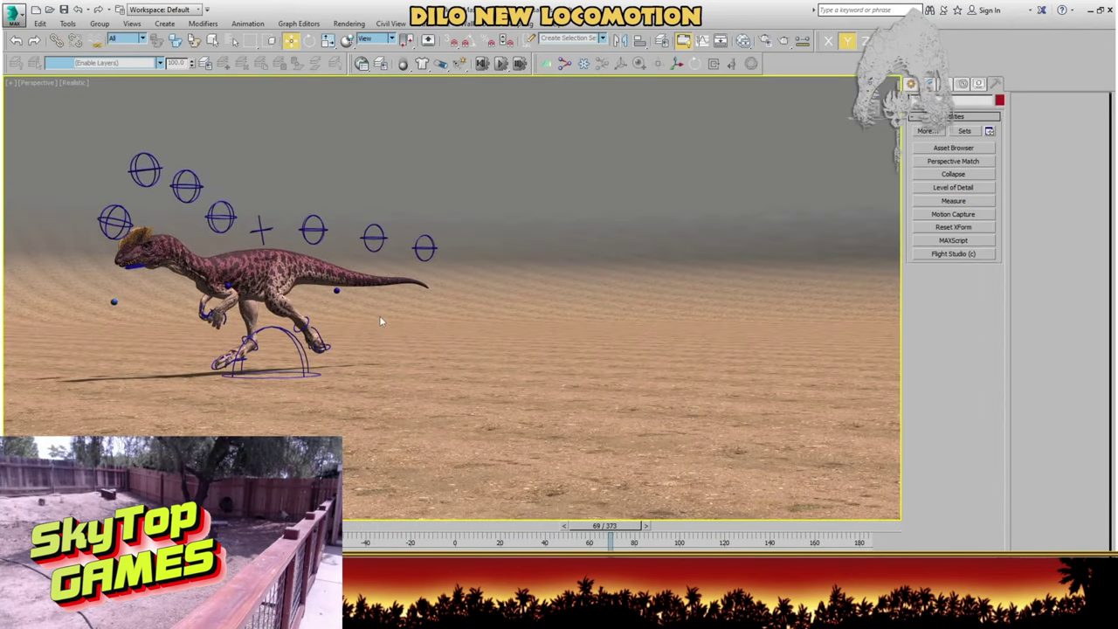
- Step back and forth frame by frame around frame 69 to review the running pose on the terrain
key("period")
key("comma")
key("comma")
key("comma")
key("period")
key("period")
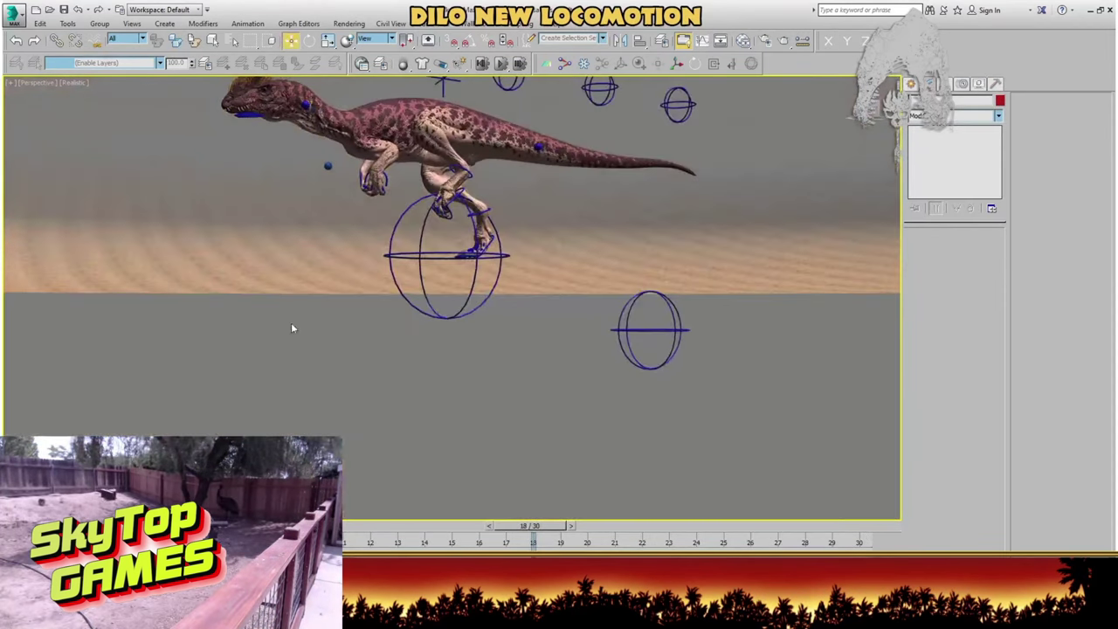
- Select the two ground sphere controllers and choose Base Layer among their animation layers
left_click_drag(339, 404, 691, 312)
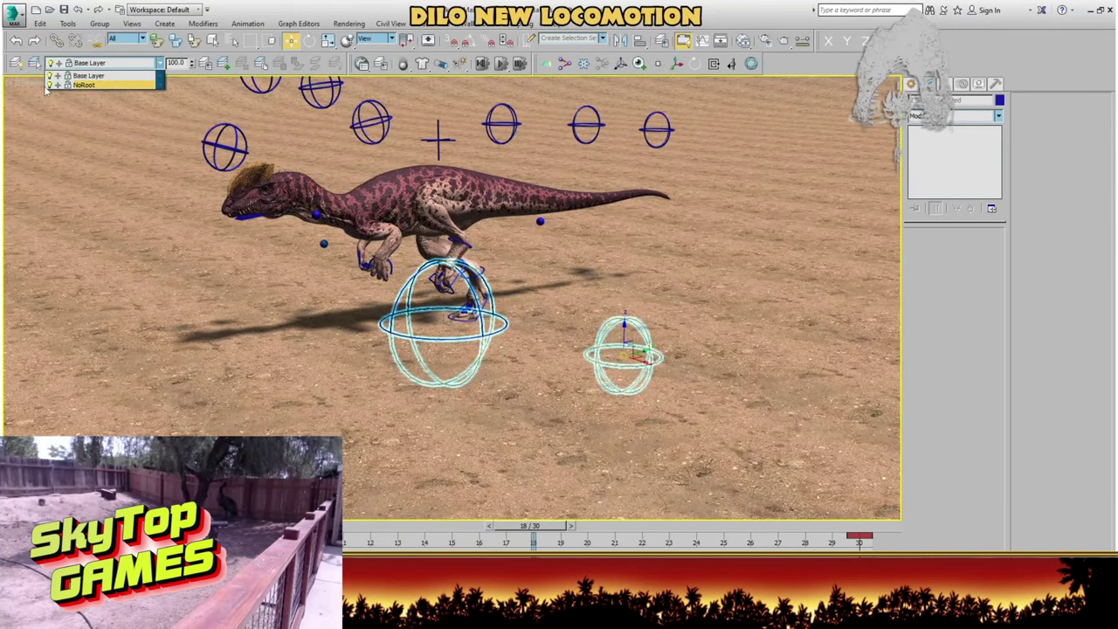
left_click(83, 77)
left_click(87, 176)
middle_click_drag(306, 171, 217, 191)
scroll(274, 187, "down", 2)
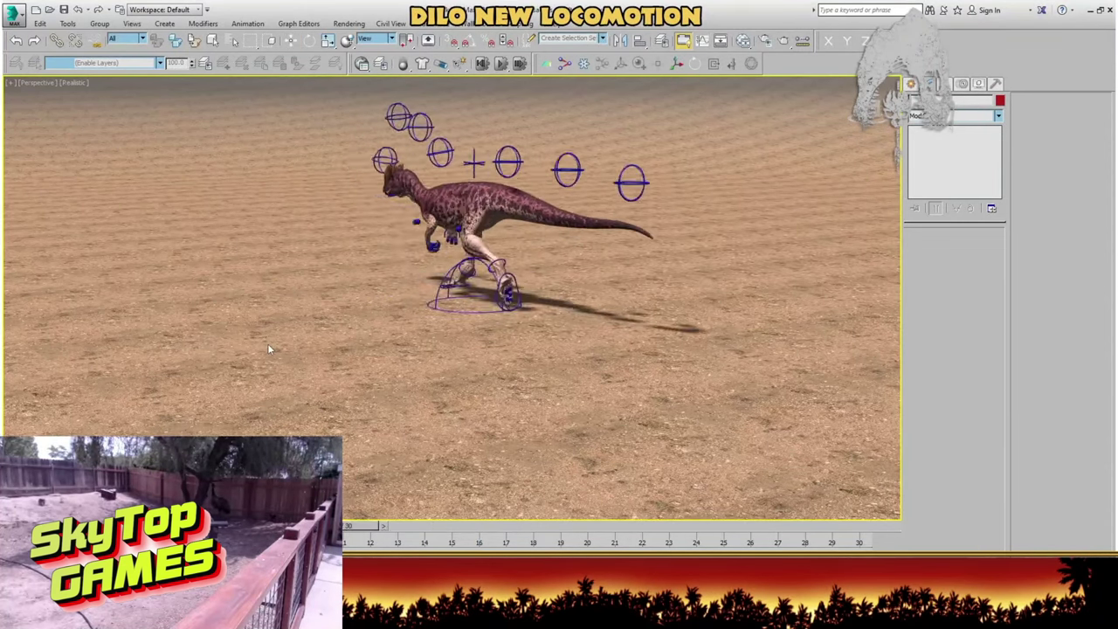
middle_click_drag(237, 343, 331, 335, "alt")
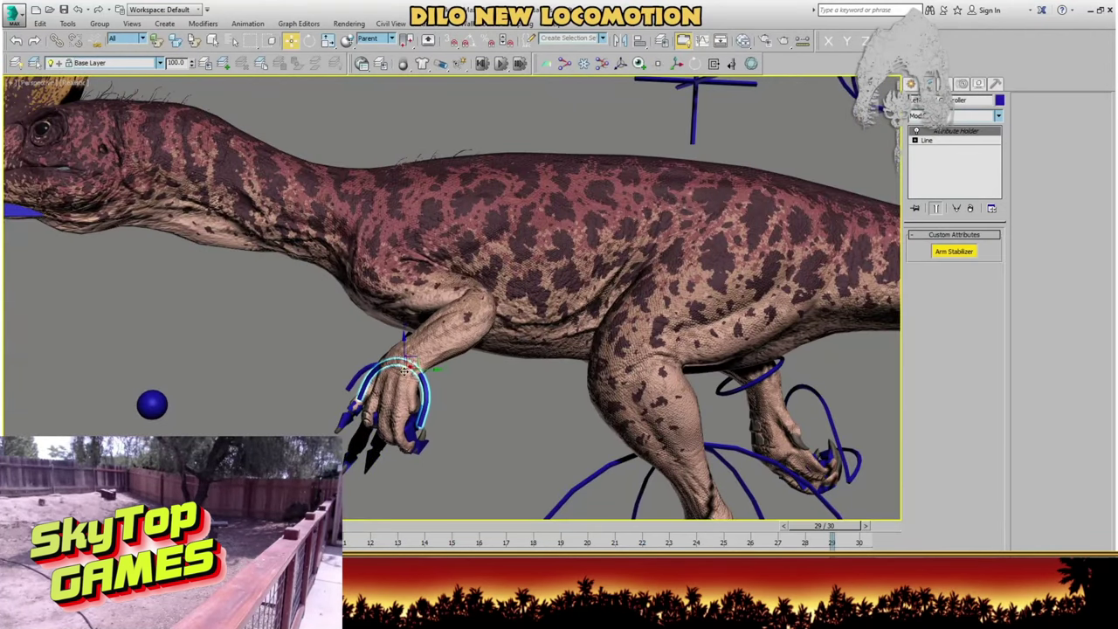
- Nudge the far hand's controller slightly at frame 29
left_click_drag(405, 372, 408, 378)
scroll(307, 393, "up", 3)
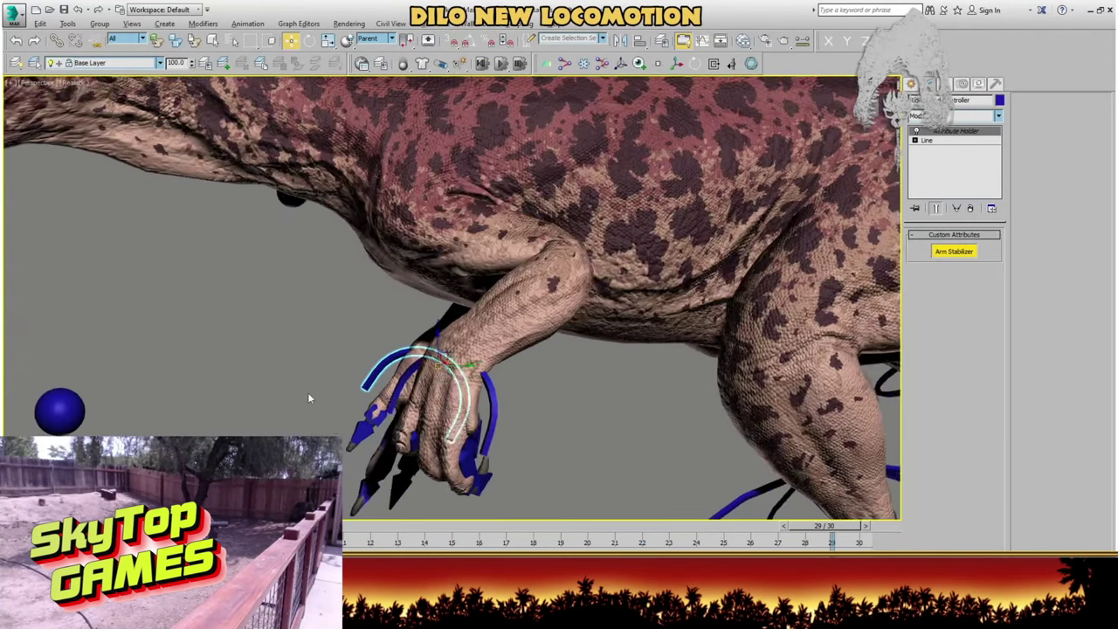
middle_click_drag(307, 393, 393, 359, "alt")
- Rotate the far hand's controllers in local coordinates at frame 29 to curl the hand and fingers inward
key("e")
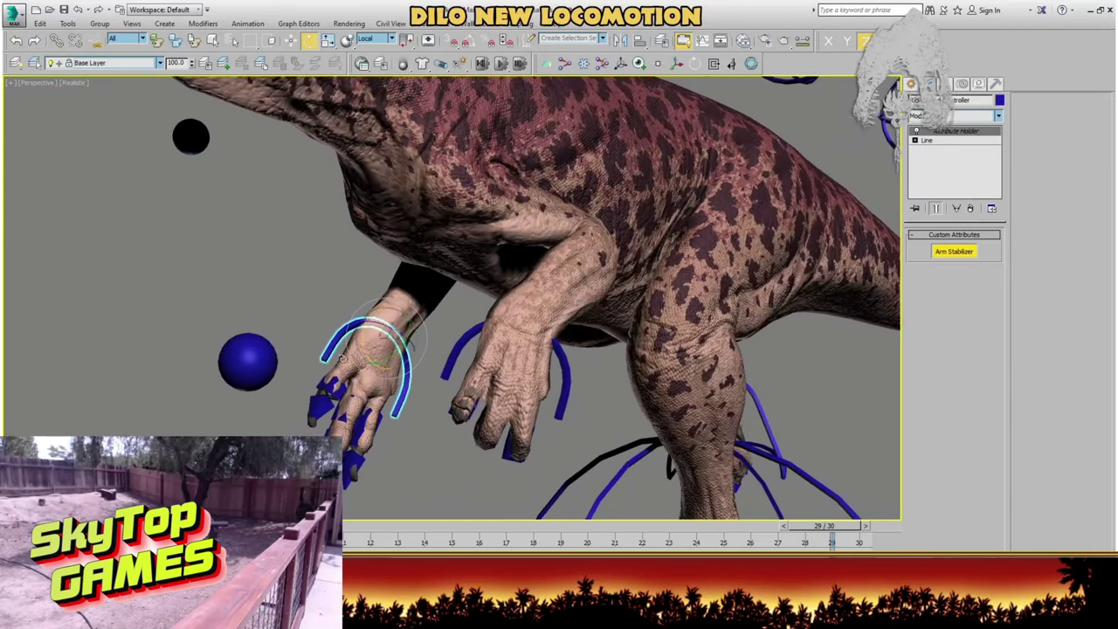
double_click(385, 351)
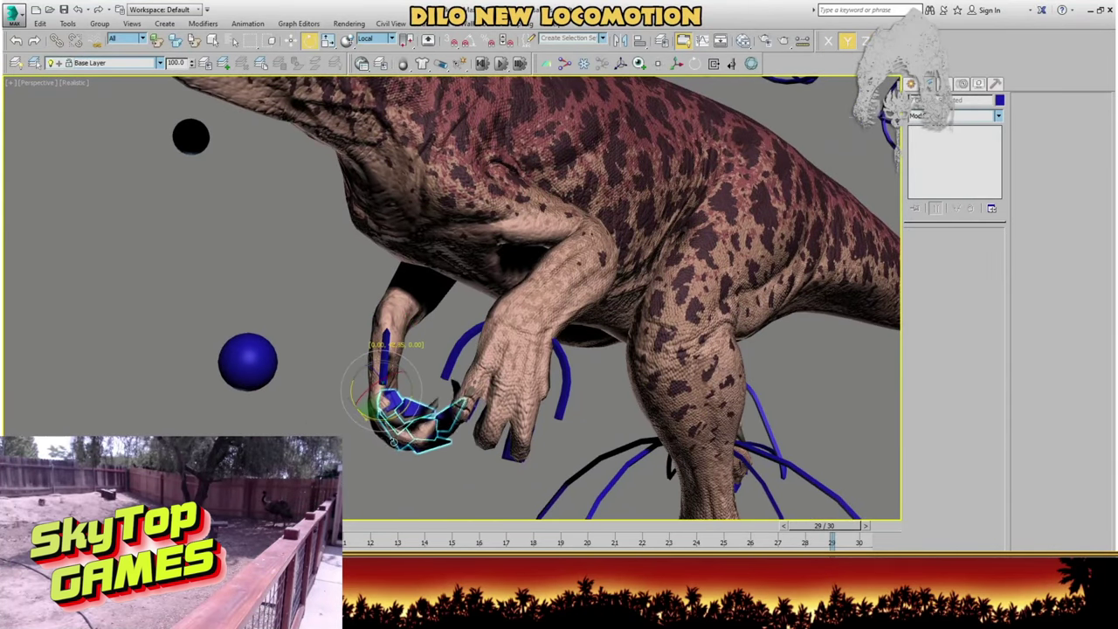
left_click(321, 388)
middle_click_drag(321, 388, 449, 420, "alt")
scroll(437, 418, "down", 3)
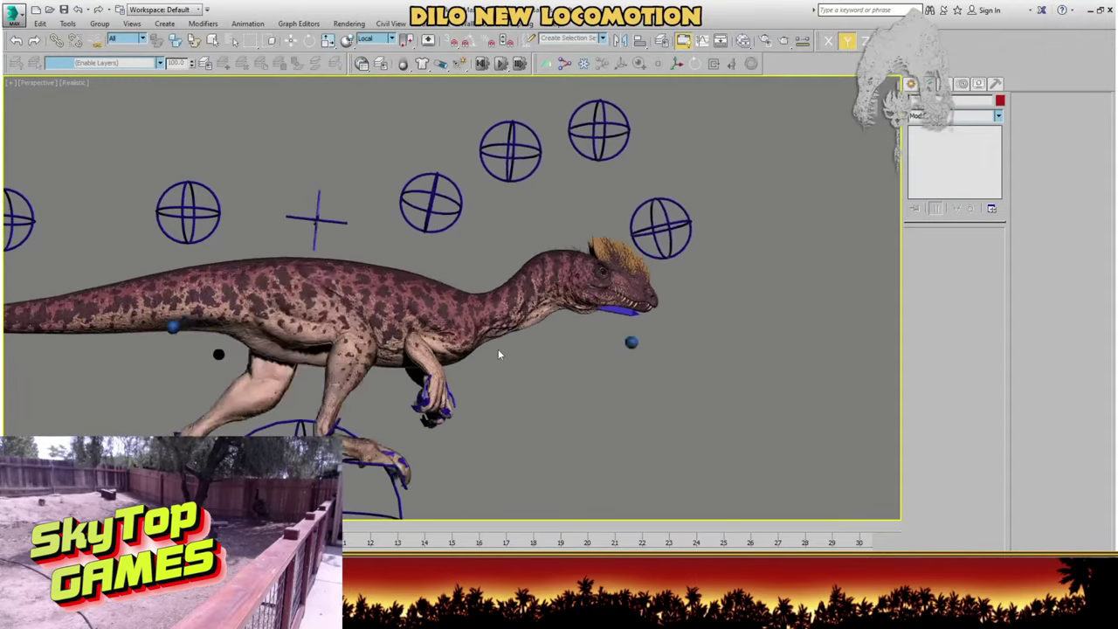
- Play the run cycle and review the whole body motion from the side and over the terrain
scroll(601, 363, "down", 5)
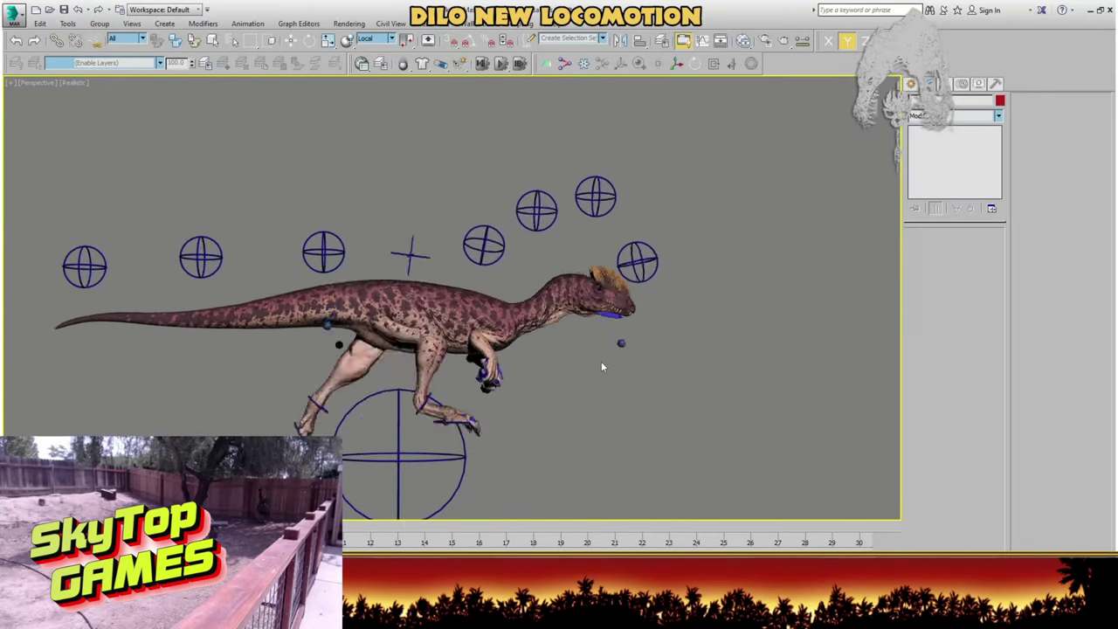
scroll(601, 365, "up", 4)
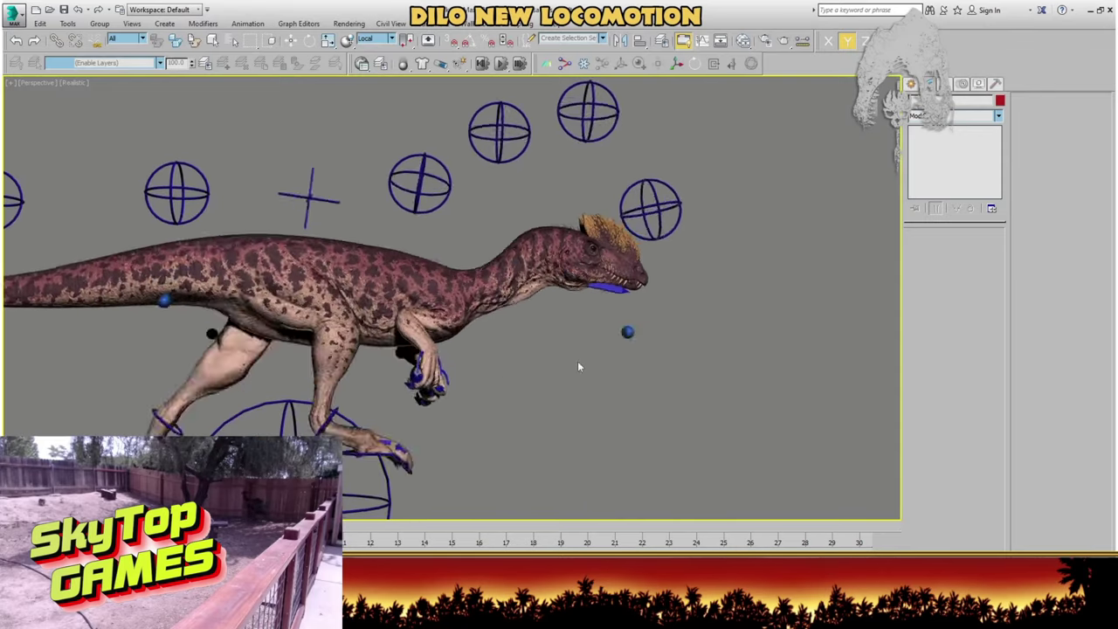
middle_click_drag(577, 350, 440, 309)
scroll(459, 343, "down", 4)
key("slash")
left_click_drag(418, 458, 642, 407)
left_click(146, 252)
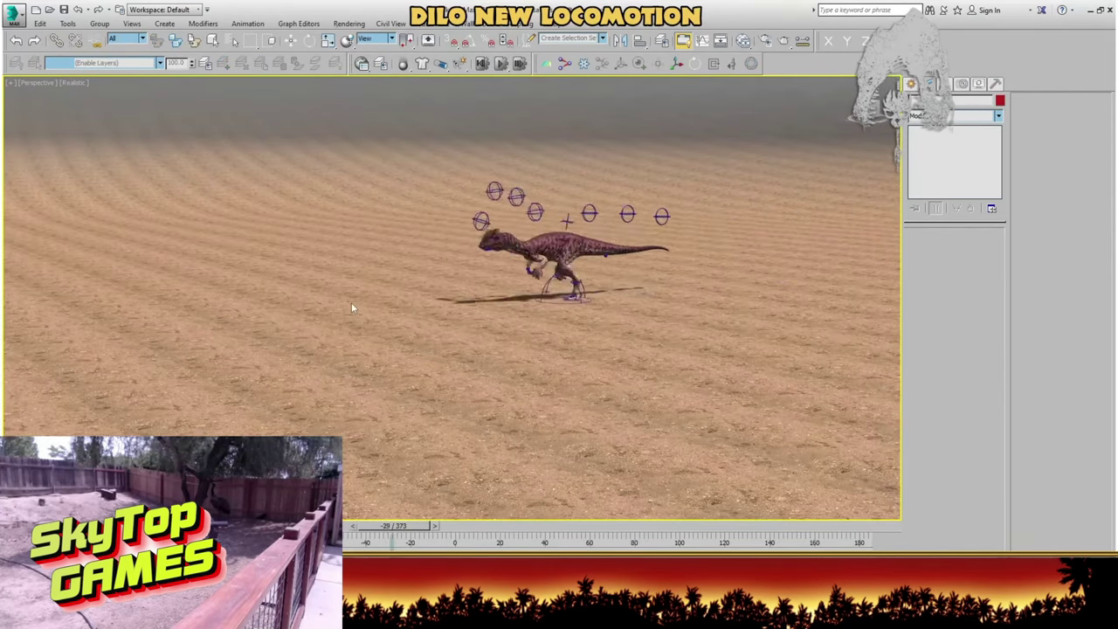
mouse_move(351, 302)
middle_mouse_down("alt")
mouse_move(298, 297)
mouse_move(355, 323)
middle_mouse_up("alt")
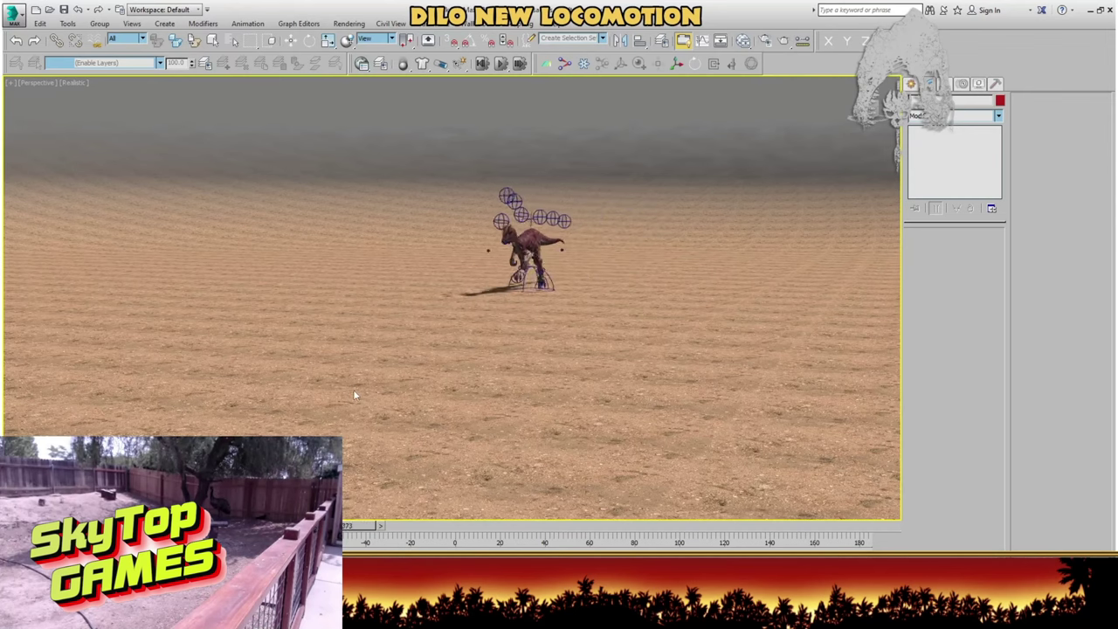
- Examine the planted foot's ground contact at frame 28, selecting its controller together with the ground sphere
scroll(370, 377, "up", 5)
middle_click_drag(371, 376, 420, 454)
key("slash")
scroll(420, 454, "down", 5)
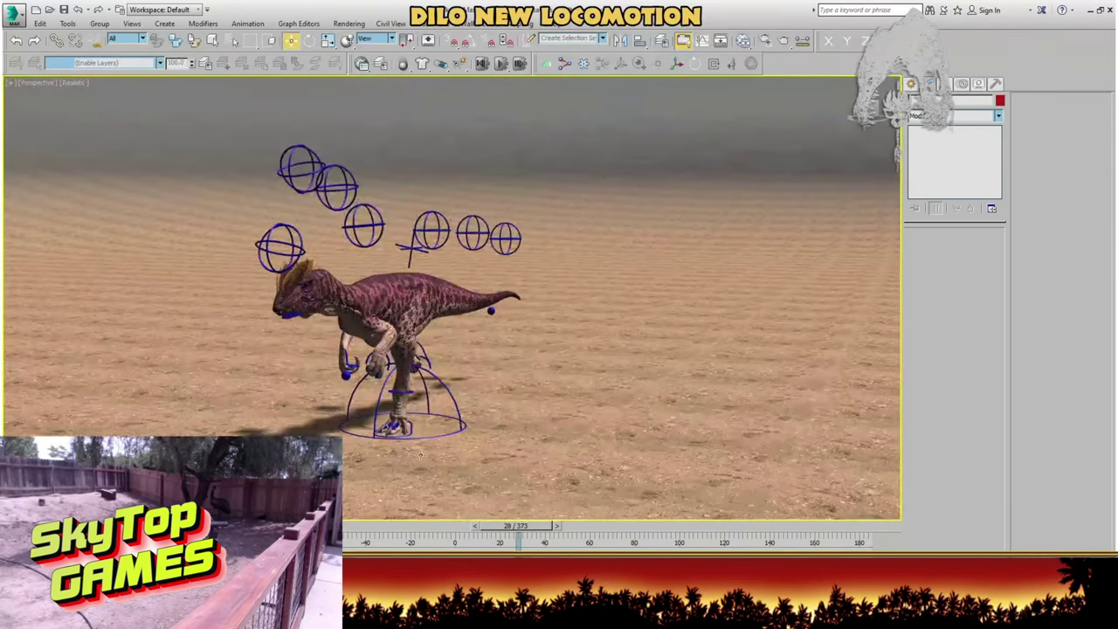
middle_click_drag(463, 445, 370, 395, "alt")
scroll(378, 323, "up", 5)
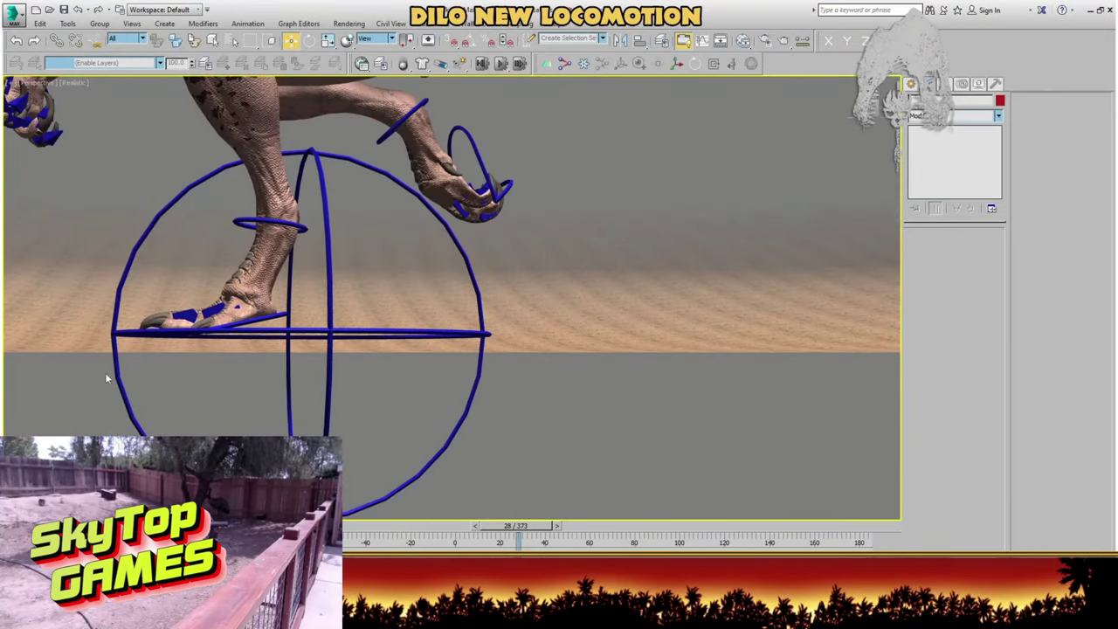
middle_click_drag(106, 373, 197, 263, "alt")
left_click(224, 395)
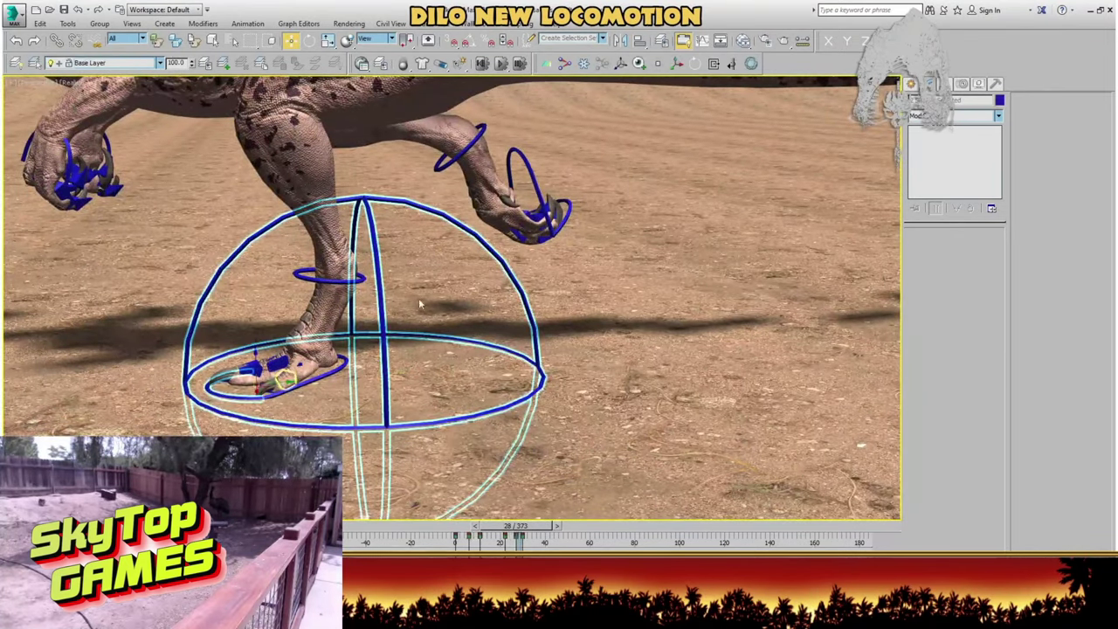
scroll(580, 290, "down", 6)
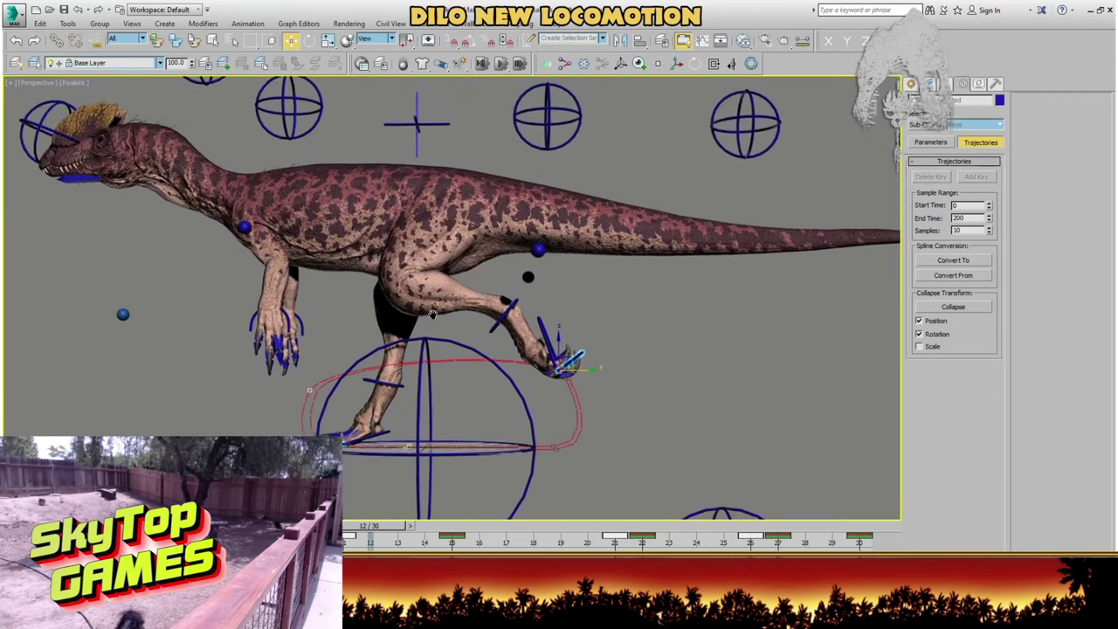
- Lower the pelvis controller slightly at frame 12
scroll(432, 313, "down", 4)
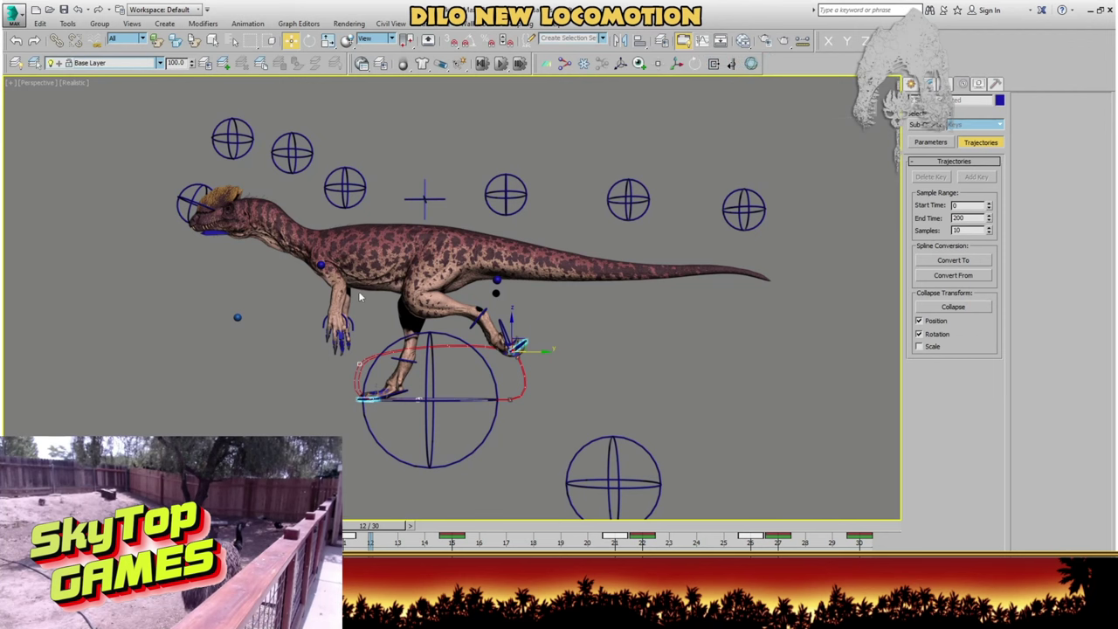
middle_click_drag(359, 291, 379, 278)
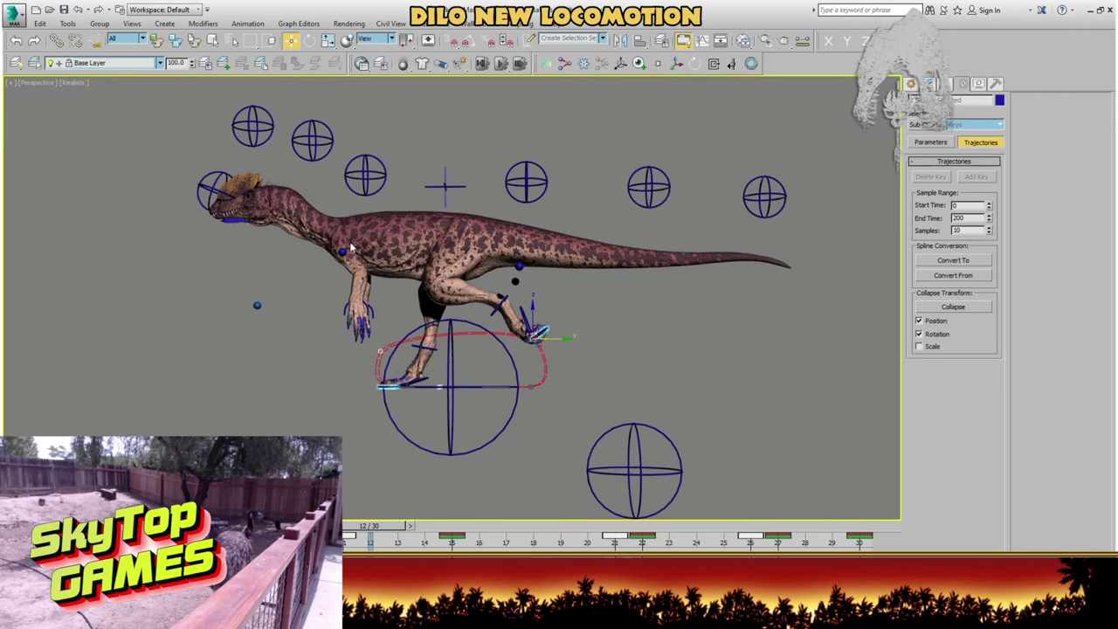
left_click(446, 187)
left_click_drag(436, 201, 435, 210)
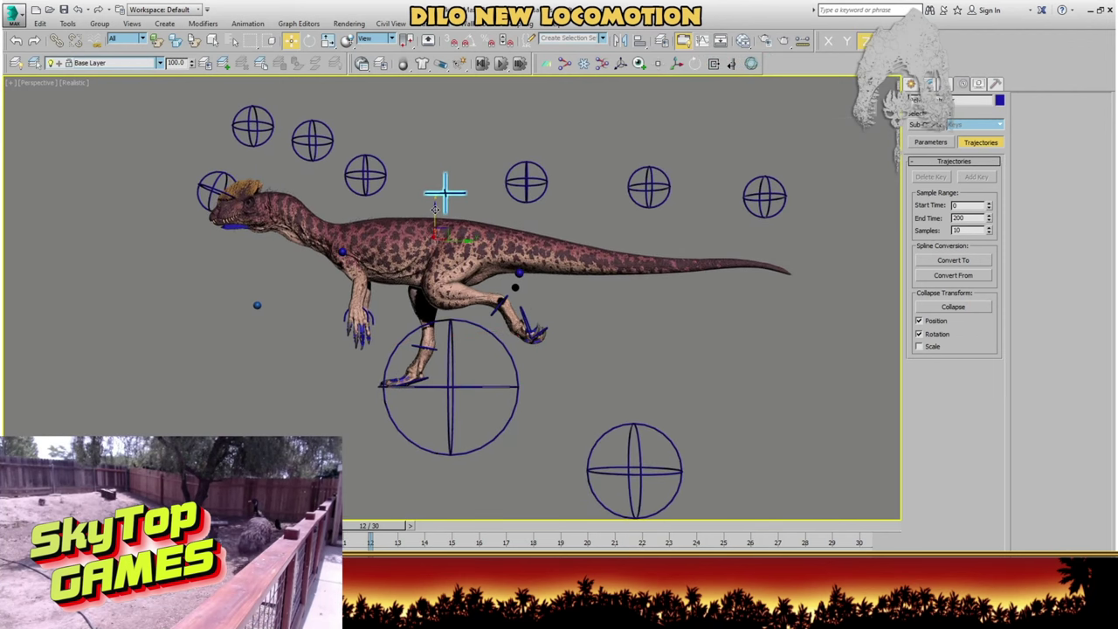
- Compare the body height and planted leg poses at frames 12 and 28 from the side
mouse_move(416, 224)
middle_mouse_down("alt")
mouse_move(447, 230)
mouse_move(408, 234)
mouse_move(424, 232)
mouse_move(413, 215)
middle_mouse_up("alt")
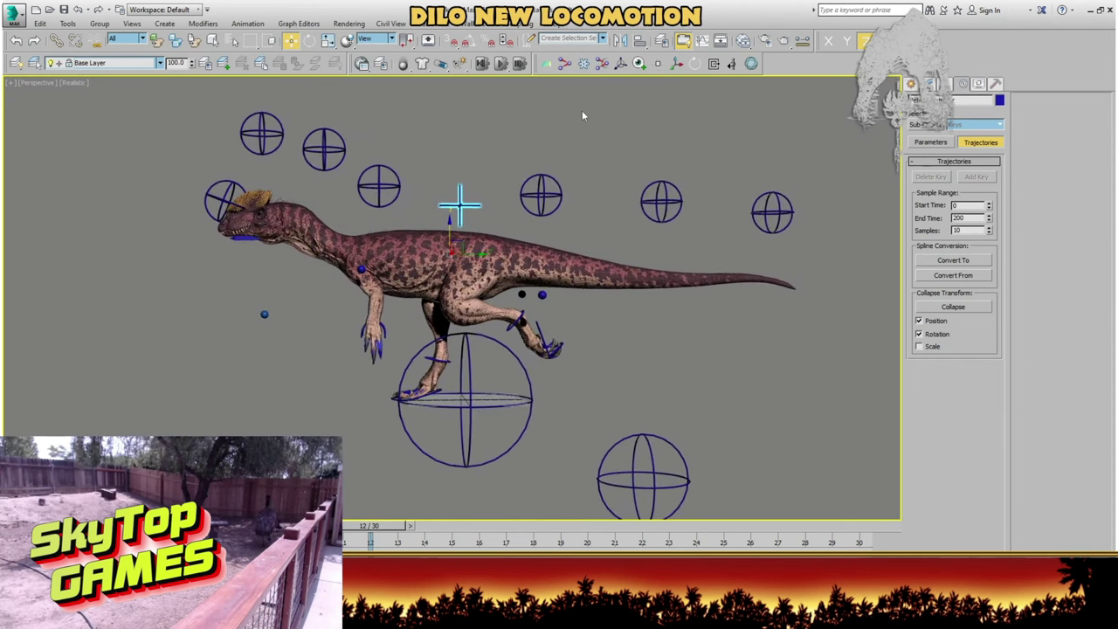
left_click_drag(368, 533, 179, 534)
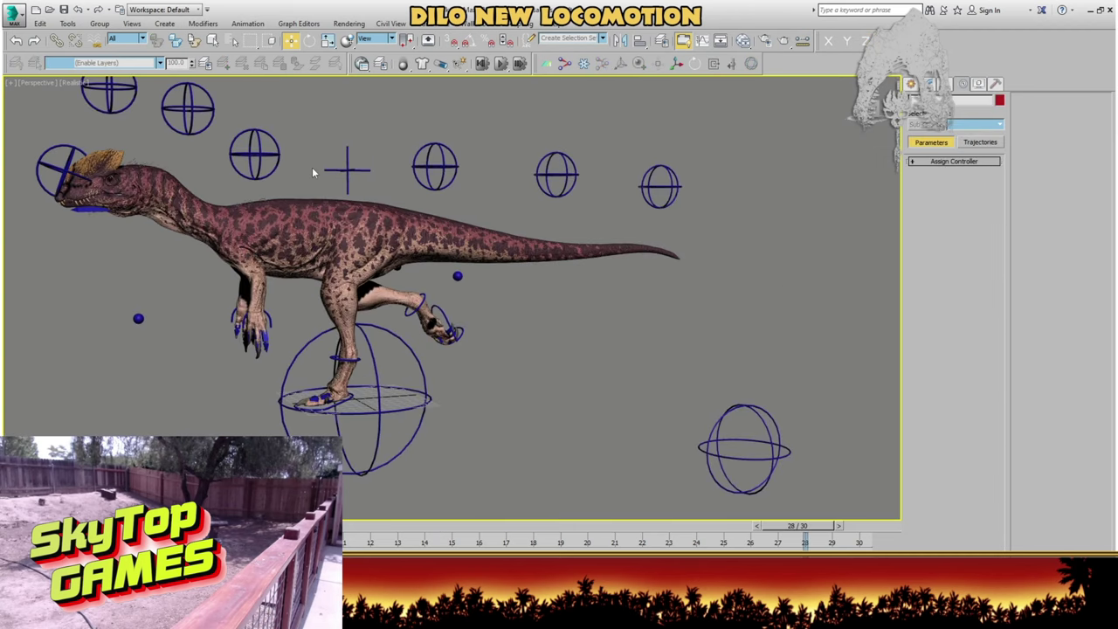
scroll(332, 179, "up", 3)
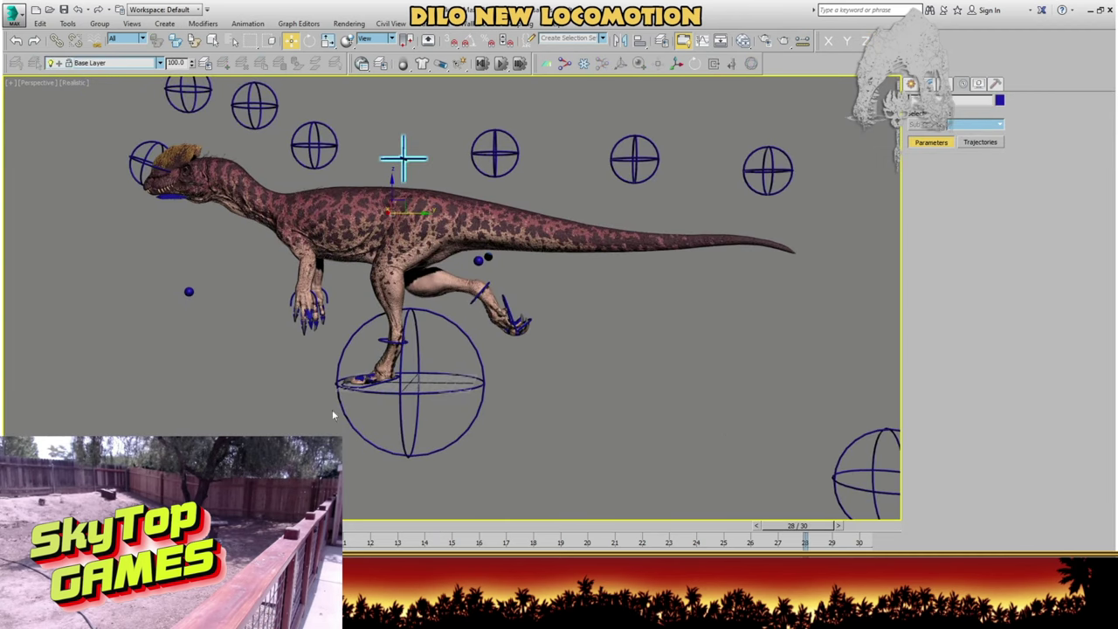
left_click_drag(197, 526, 260, 525)
key("w")
scroll(483, 409, "up", 3)
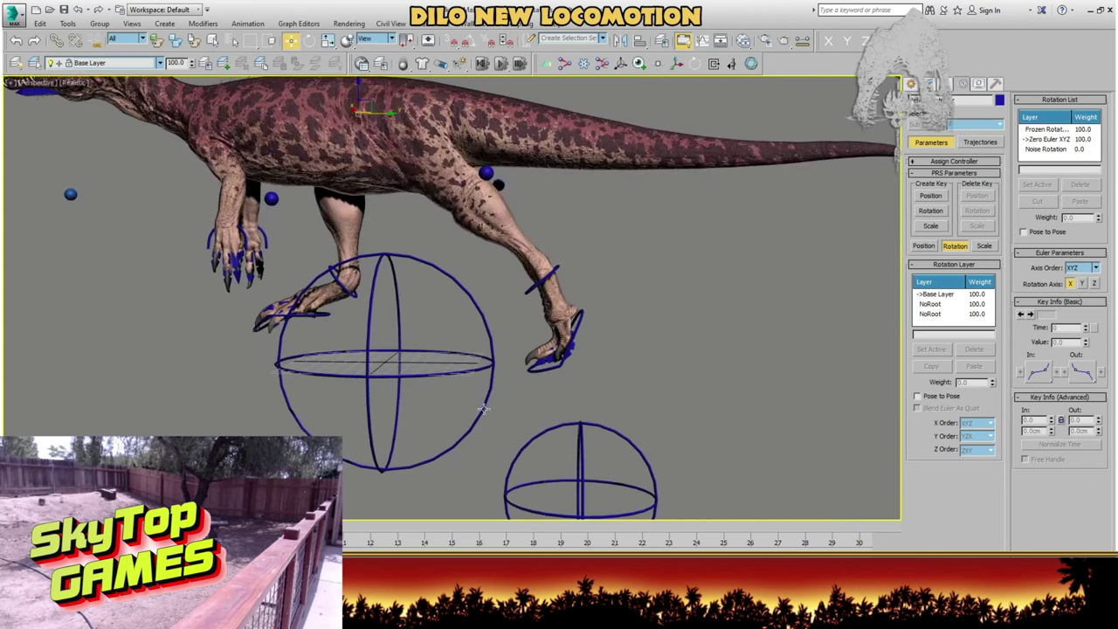
- Select the trailing foot's controllers and shift their frame 12 key to frame 11
left_click_drag(612, 257, 613, 258)
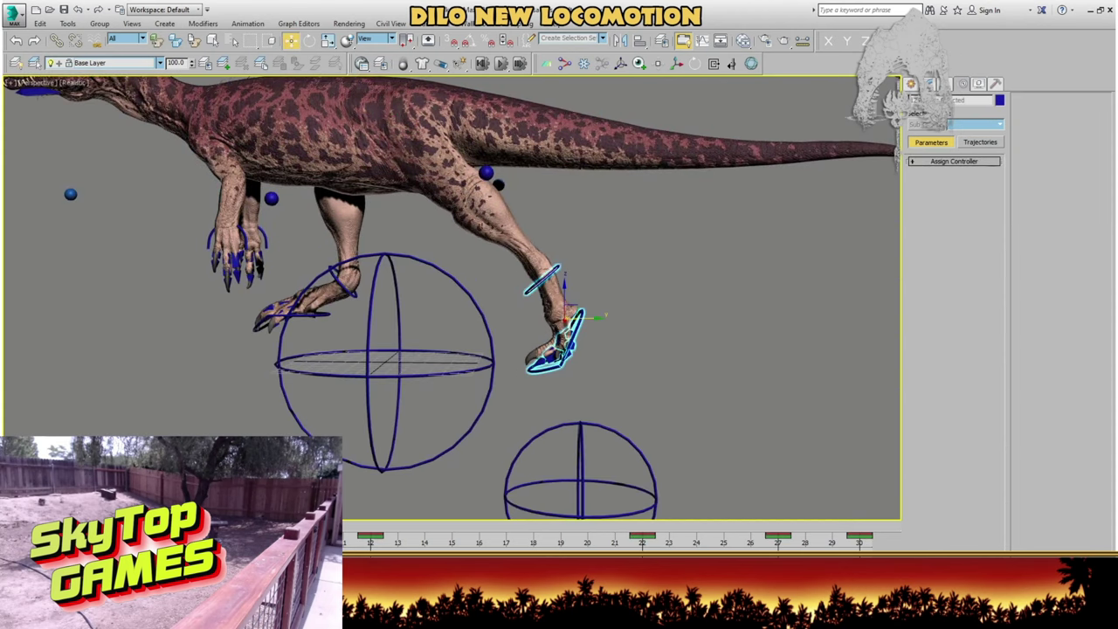
left_click(371, 538)
left_click_drag(179, 526, 206, 526)
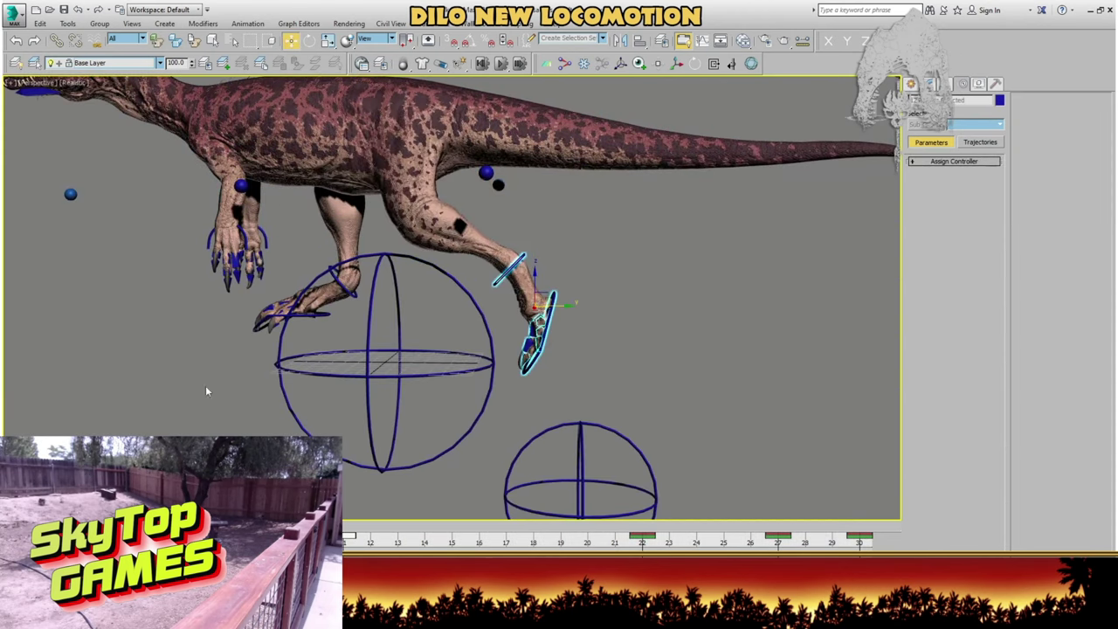
- Select the opposite foot's controllers and retime their matching keys to frames 21 and 26
left_click_drag(227, 347, 350, 289)
left_click_drag(295, 374, 297, 373, "alt")
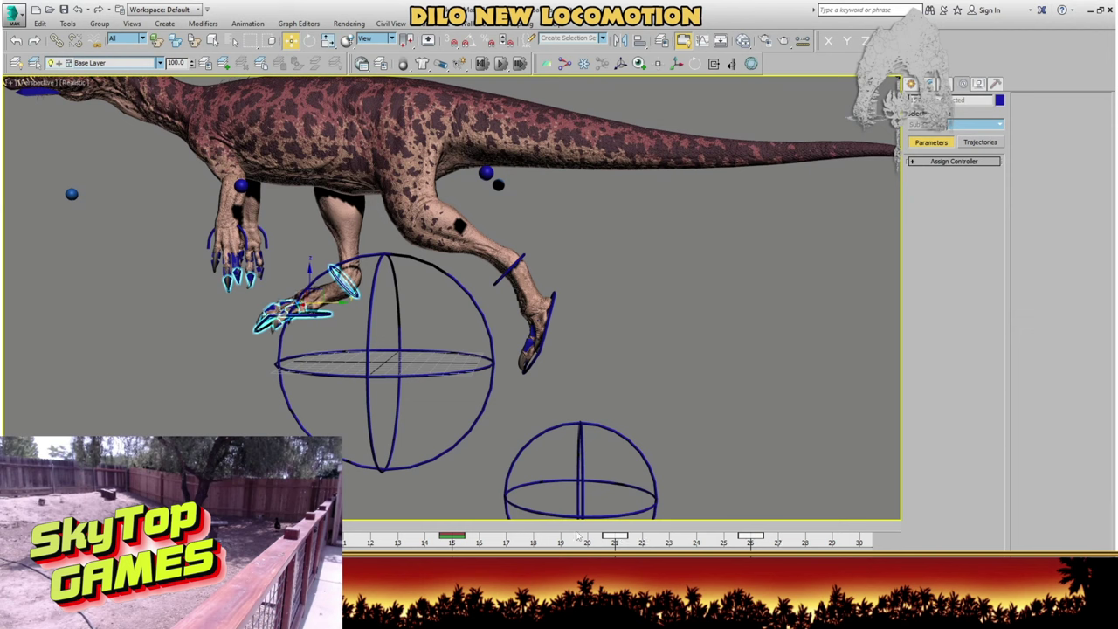
left_click_drag(586, 255, 516, 317)
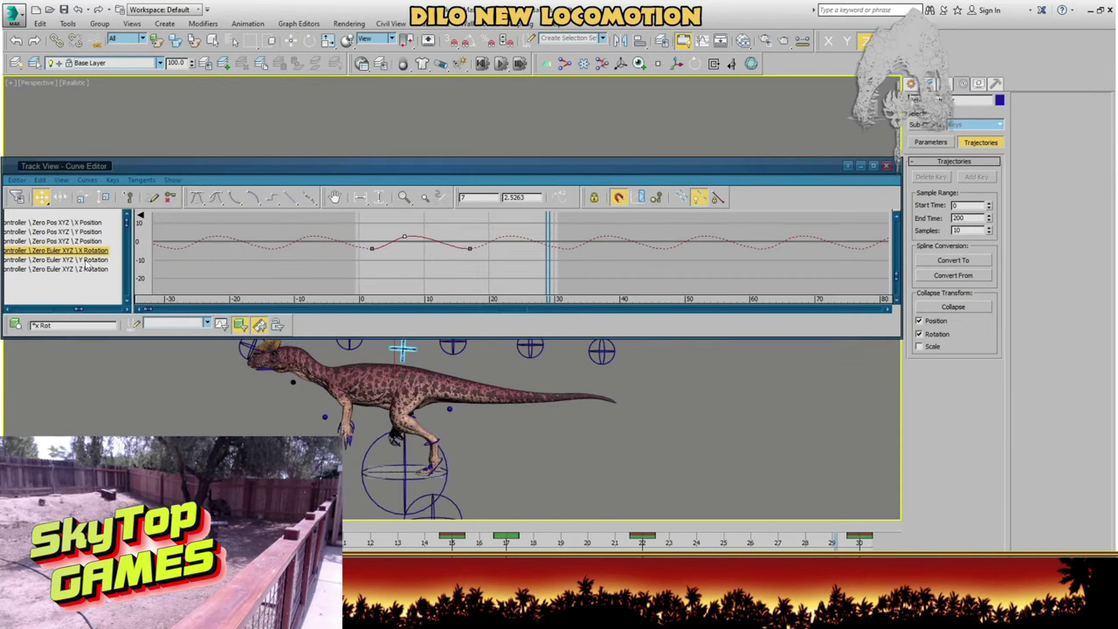
- Select the frame 7 key on the pelvis controller's Y Rotation curve, and raise the peak key on its Z Position curve
left_click(87, 260)
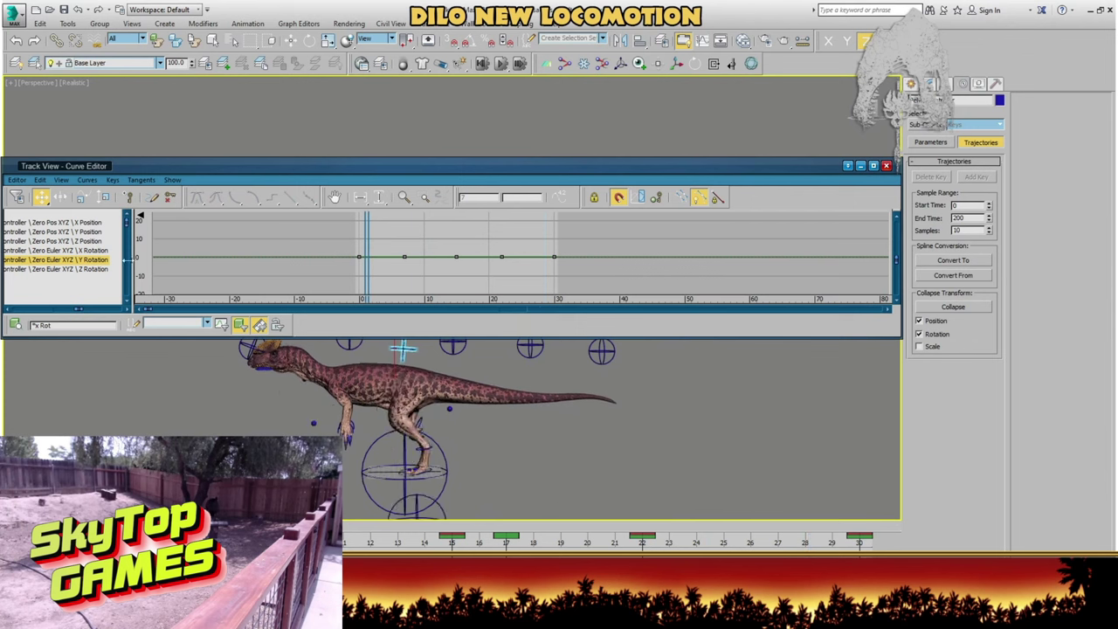
scroll(375, 425, "up", 3)
mouse_move(393, 423)
middle_mouse_down("alt")
mouse_move(317, 409)
mouse_move(396, 439)
middle_mouse_up("alt")
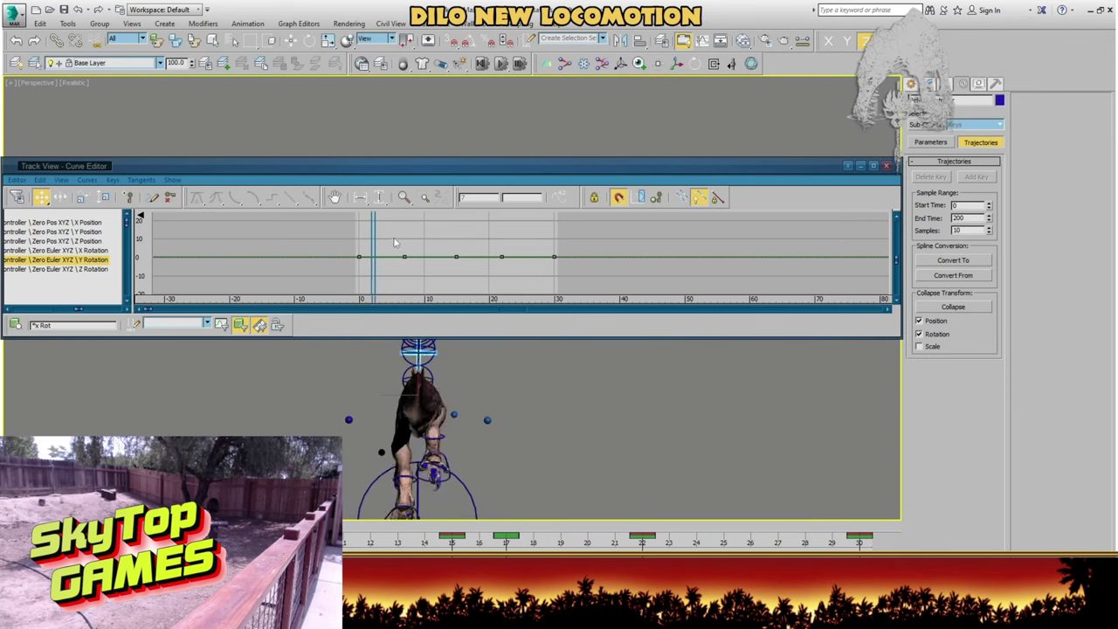
left_click_drag(388, 248, 416, 269)
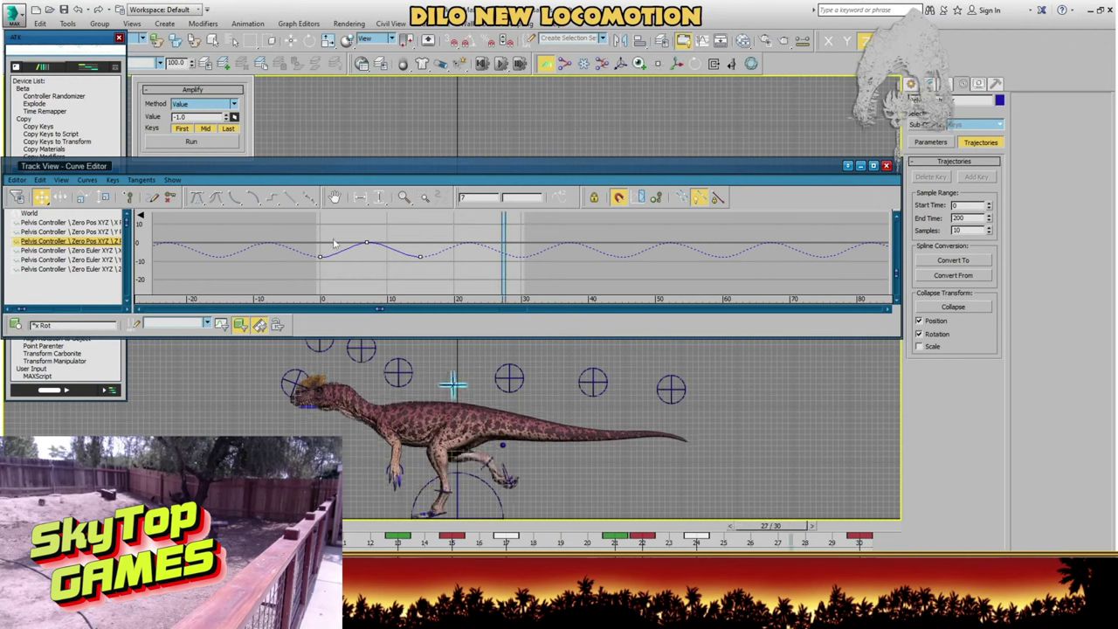
left_click(368, 245)
left_click_drag(368, 246, 367, 235)
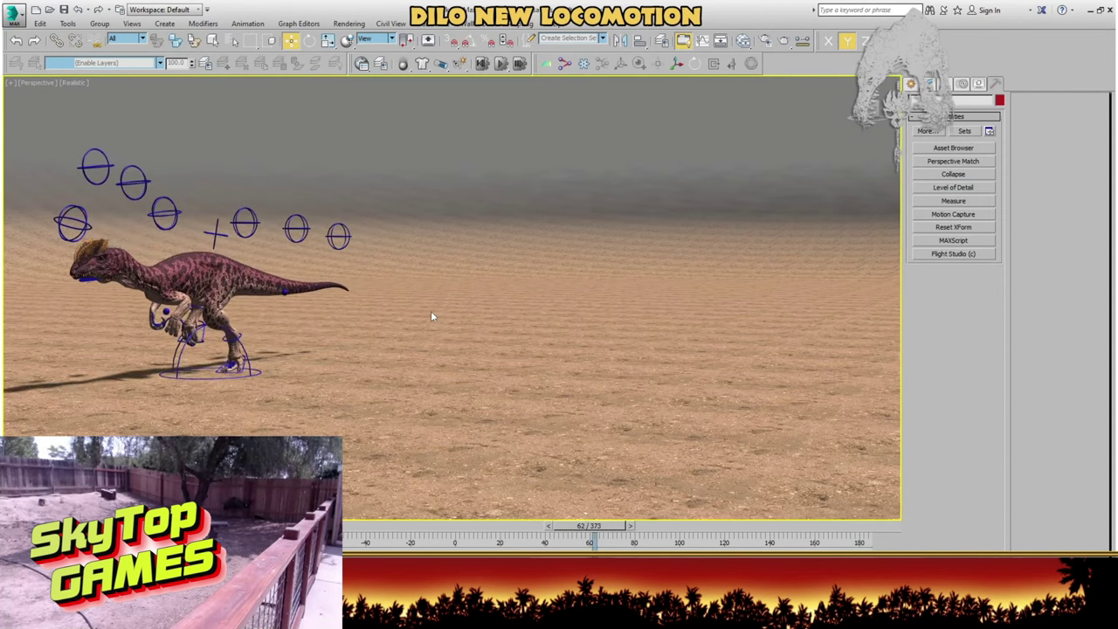
- Check the run over the terrain from the side and front, and shift the shoulder controller's Z Rotation keys forward in time
middle_click_drag(271, 317, 618, 330)
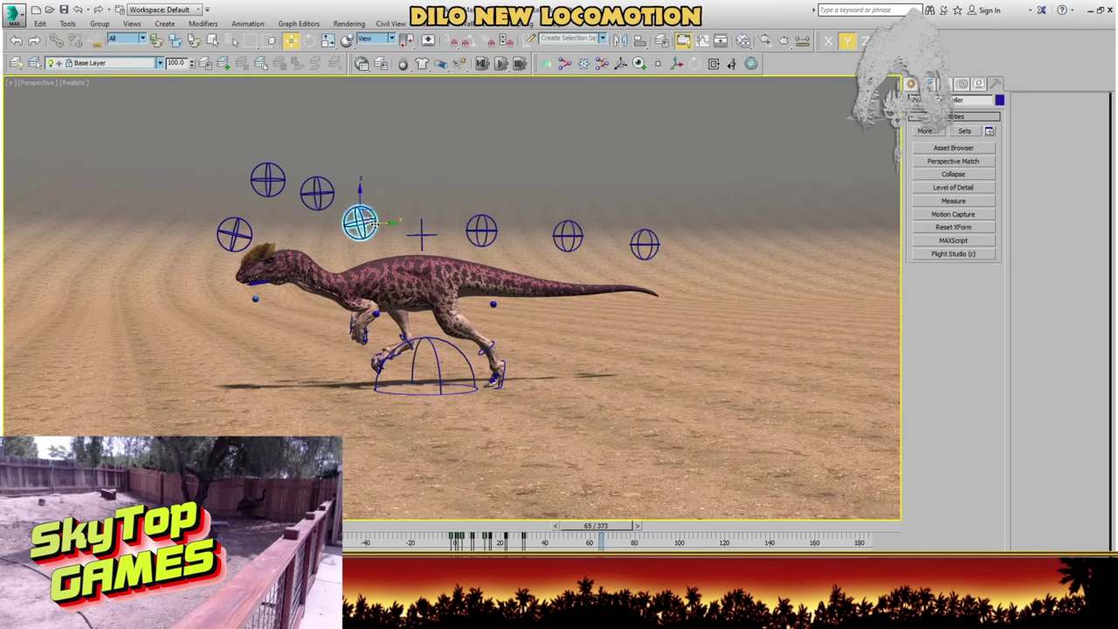
key("k")
middle_click_drag(527, 290, 386, 302)
key("f")
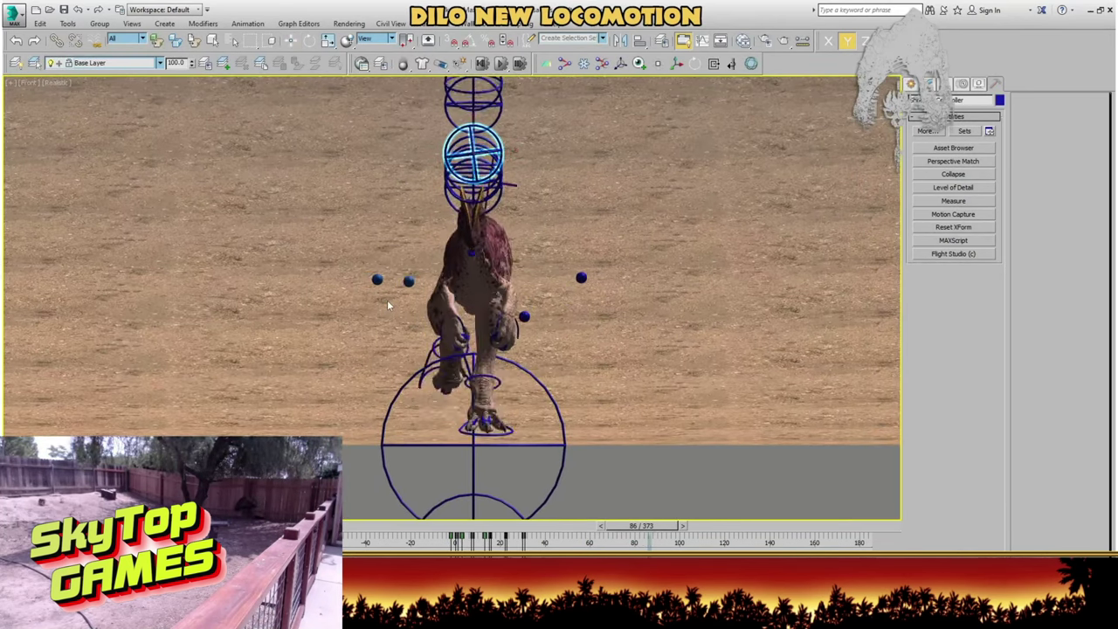
left_click(703, 44)
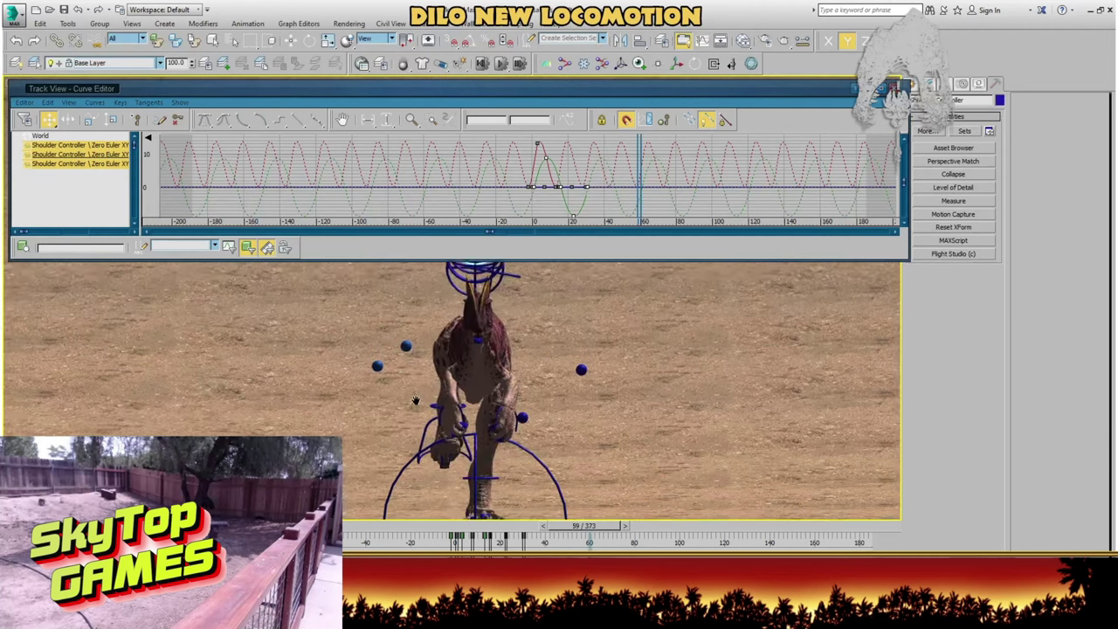
left_click(113, 162)
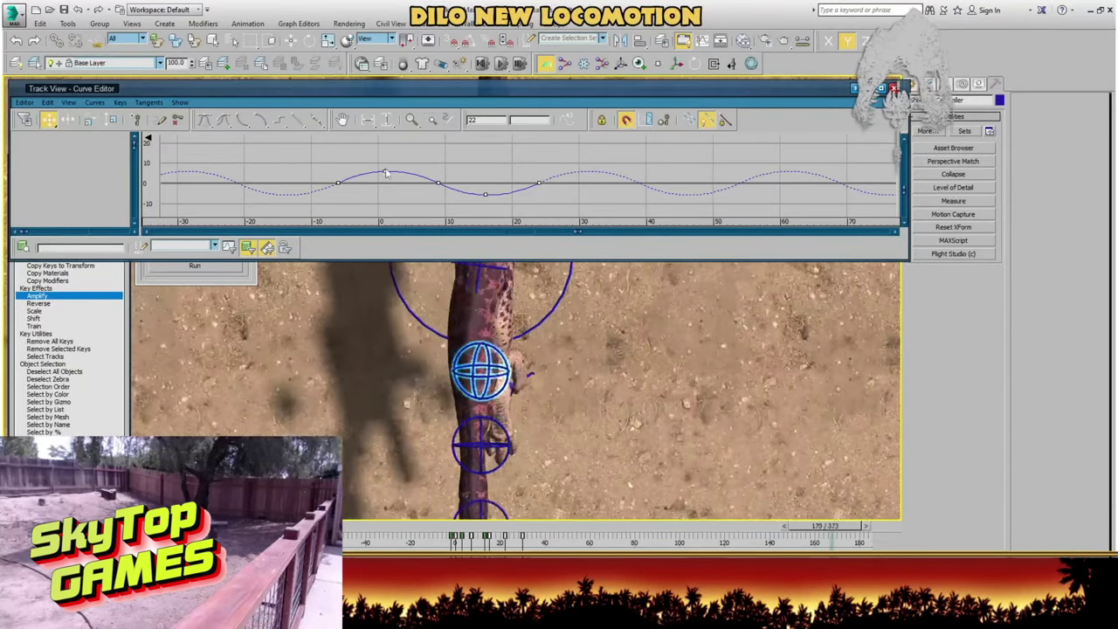
left_click_drag(384, 172, 446, 172)
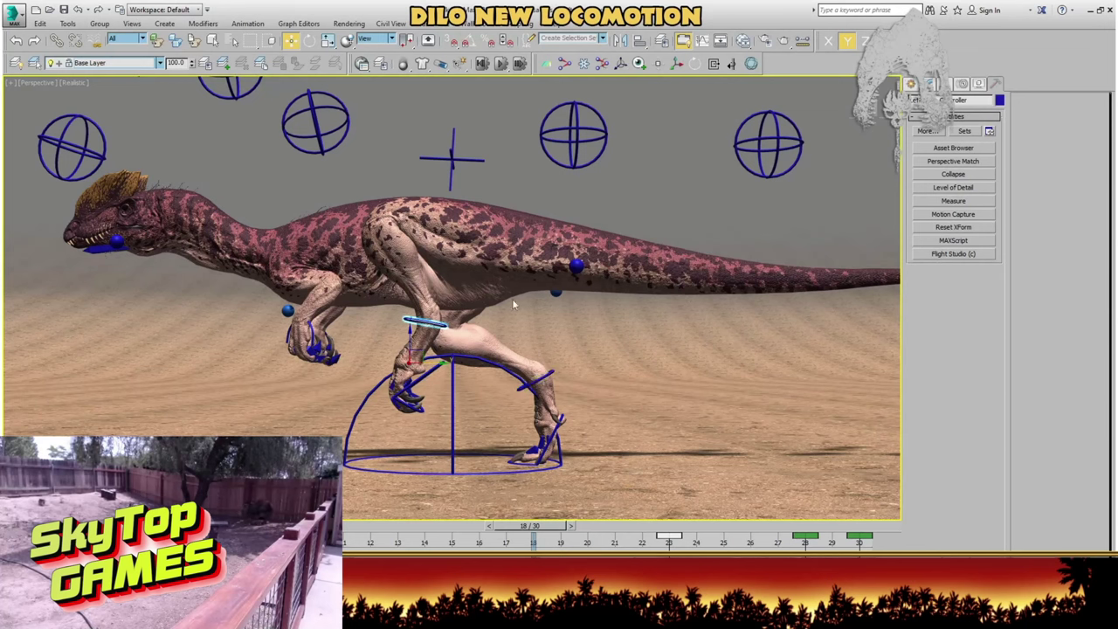
- Open the animation curves of both ankle controllers together in the Curve Editor
left_click(538, 377, "ctrl")
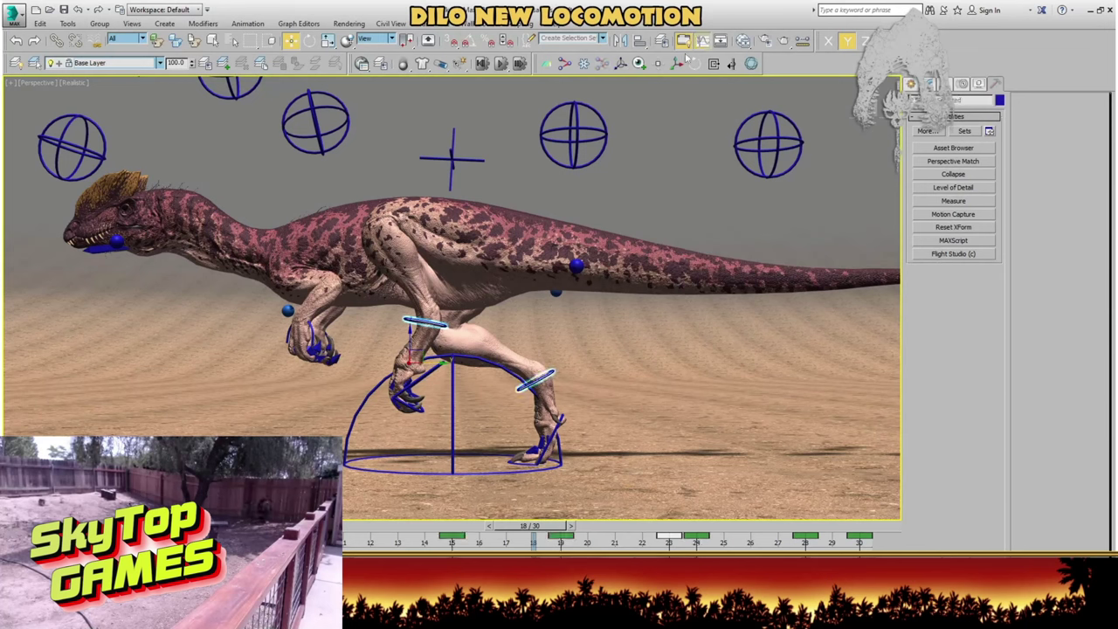
left_click(704, 41)
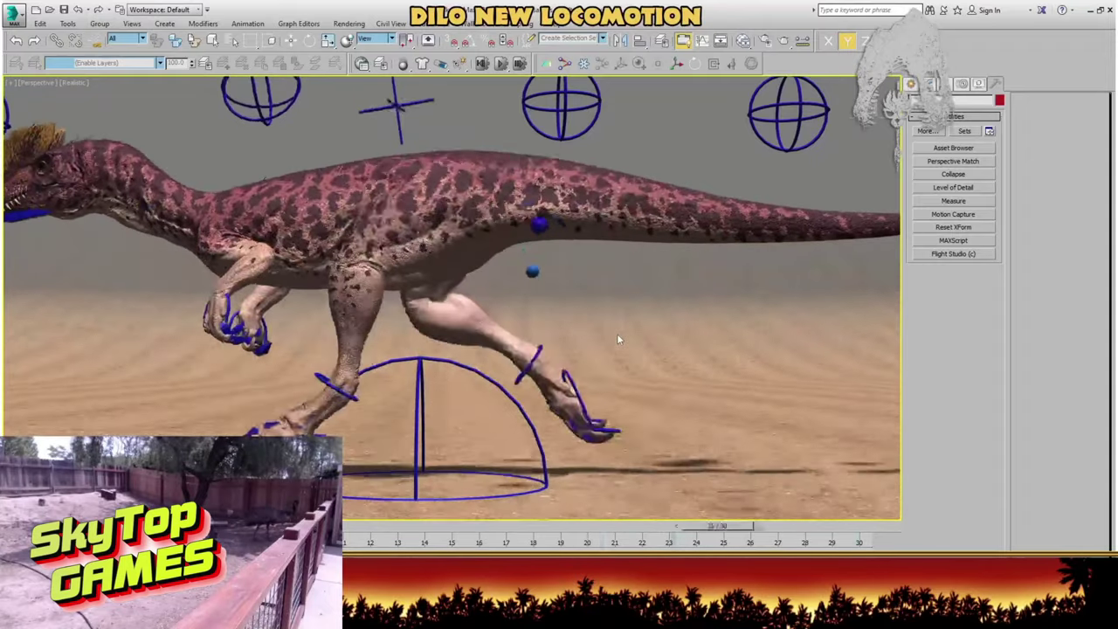
- Play the run cycle and review the body motion over the terrain from the side and from above
middle_click_drag(288, 388, 382, 377)
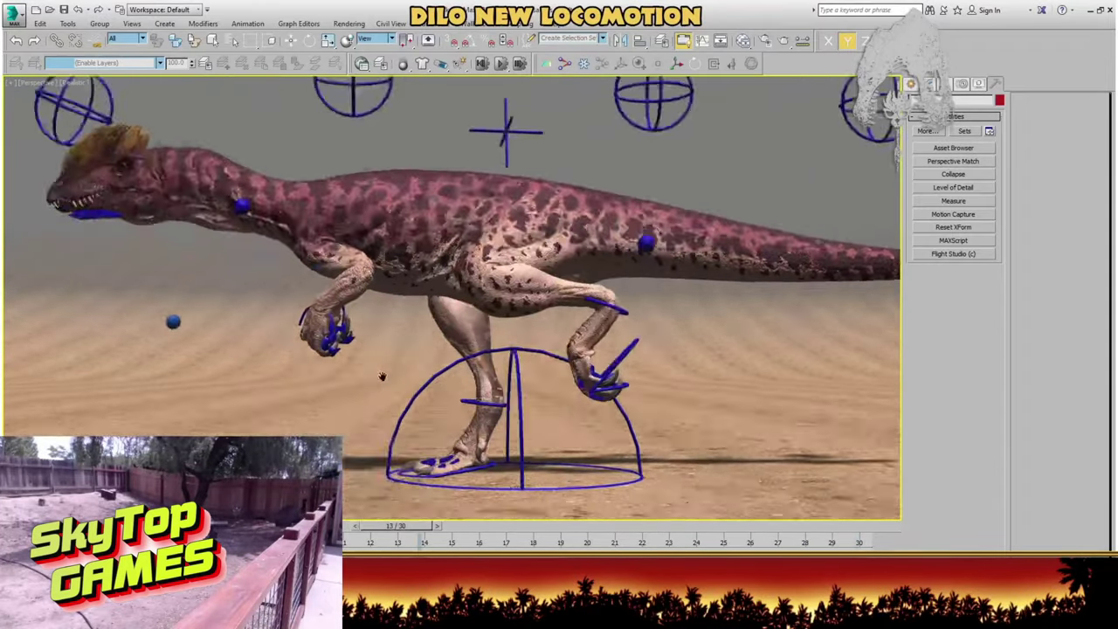
scroll(376, 364, "down", 4)
middle_click_drag(327, 352, 331, 393, "alt")
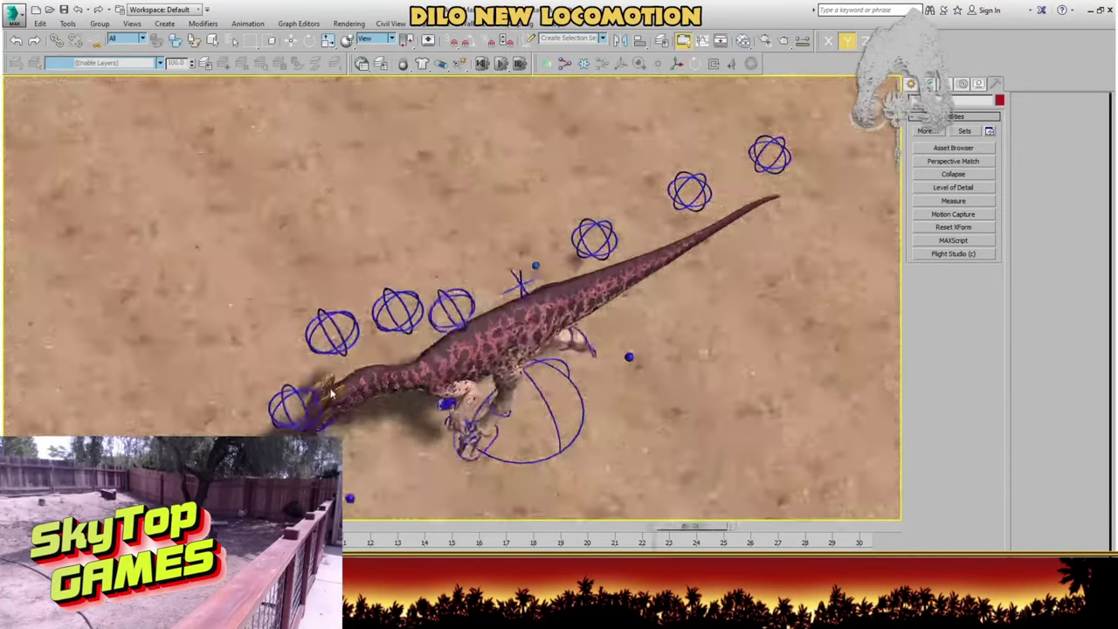